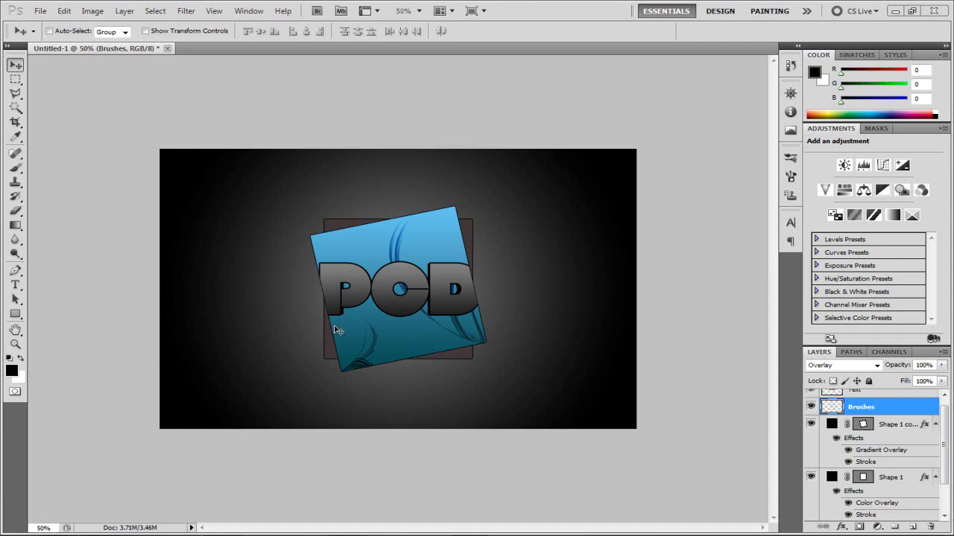
Start a new document and look up the main display's resolution in the Windows screen resolution settings.
click(39, 11)
click(46, 27)
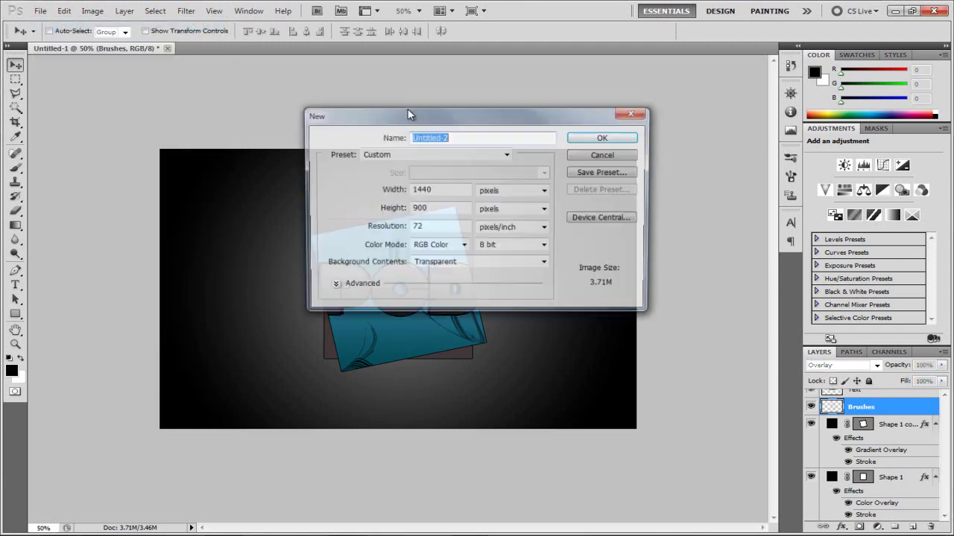
click(939, 535)
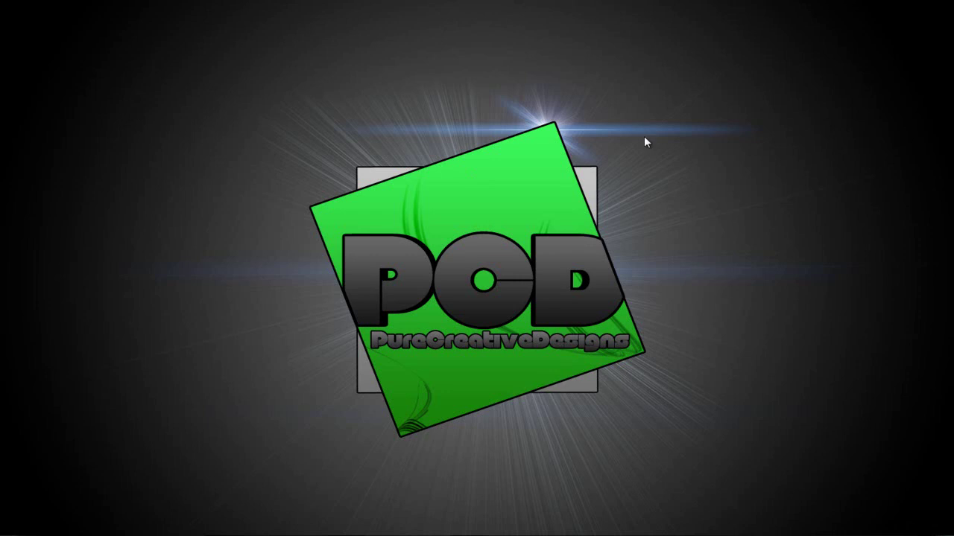
right_click(451, 212)
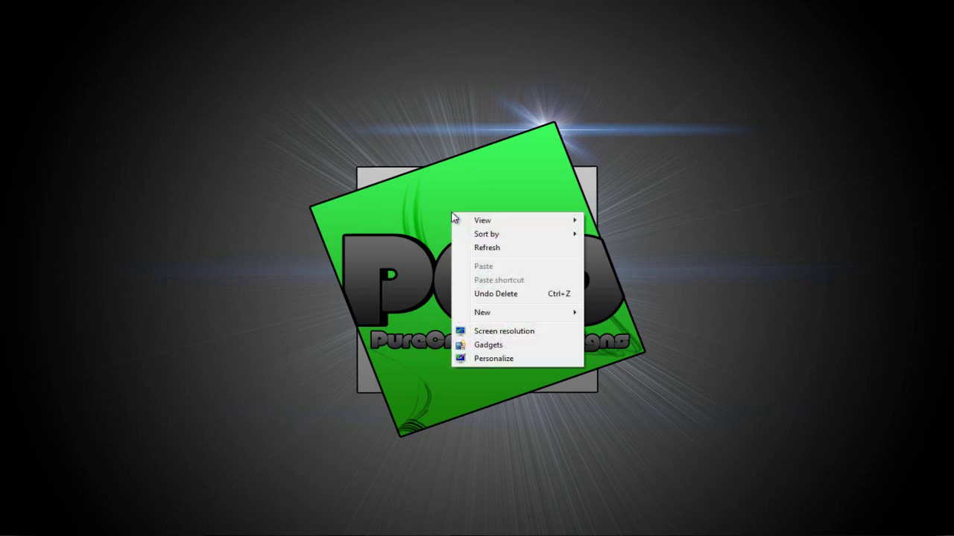
click(514, 333)
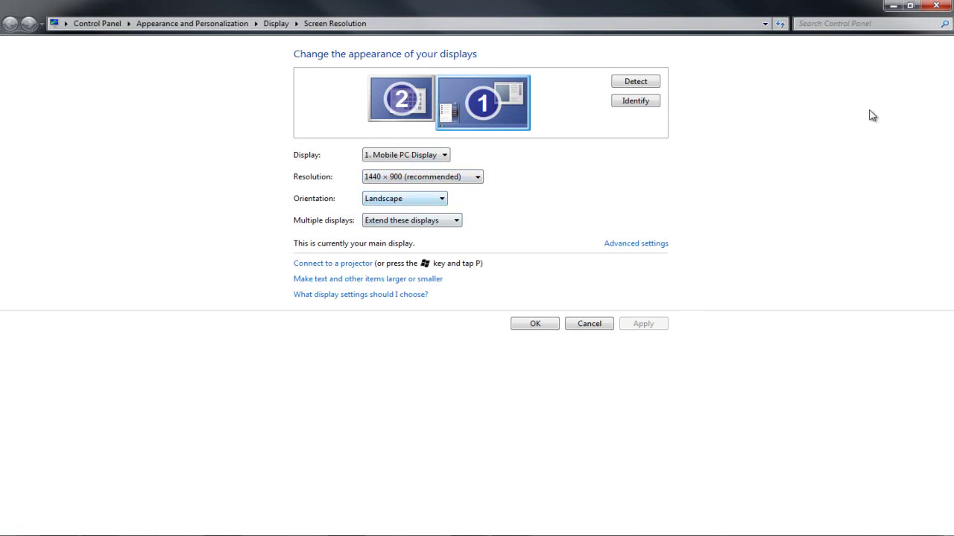
click(936, 6)
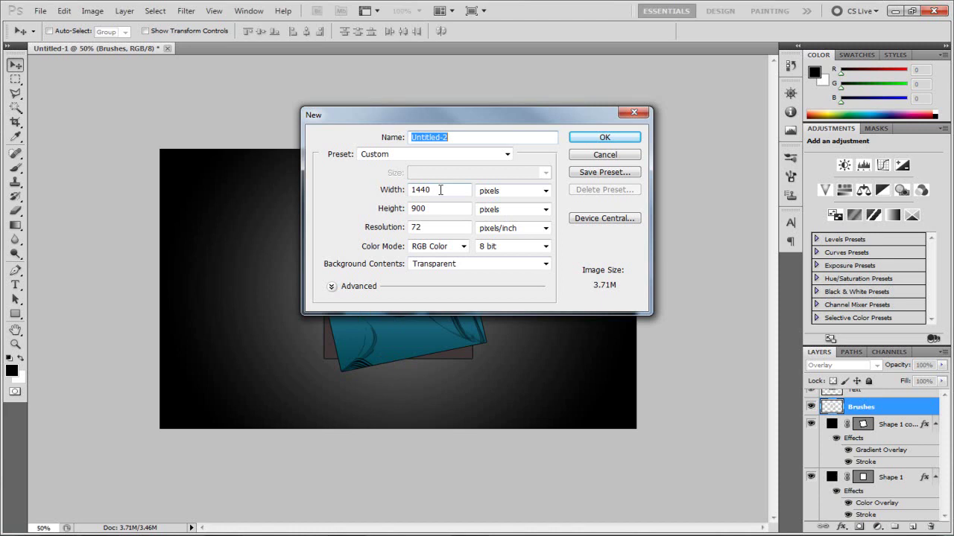
Create a 1440 × 900 pixel document at 72 pixels/inch in RGB Color with transparent background contents.
double_click(445, 190)
click(438, 206)
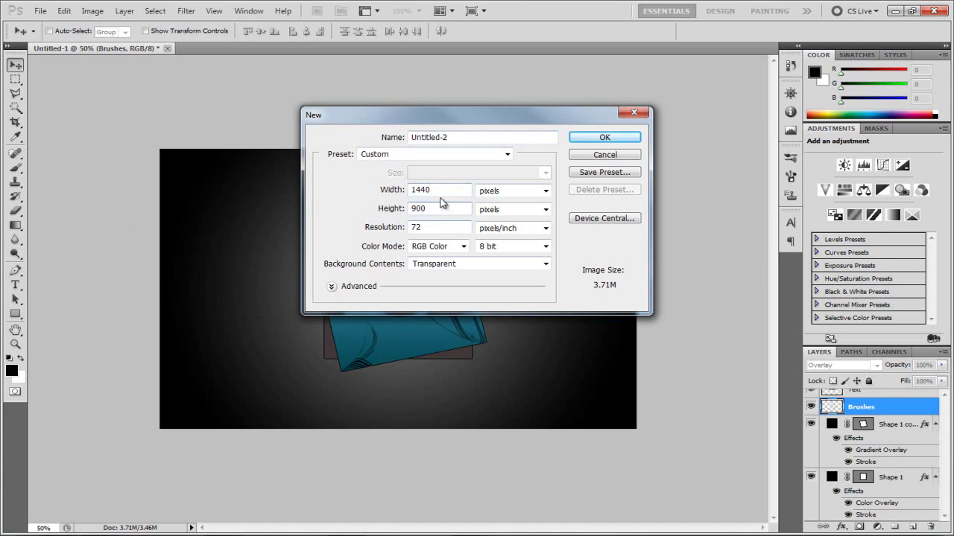
click(602, 137)
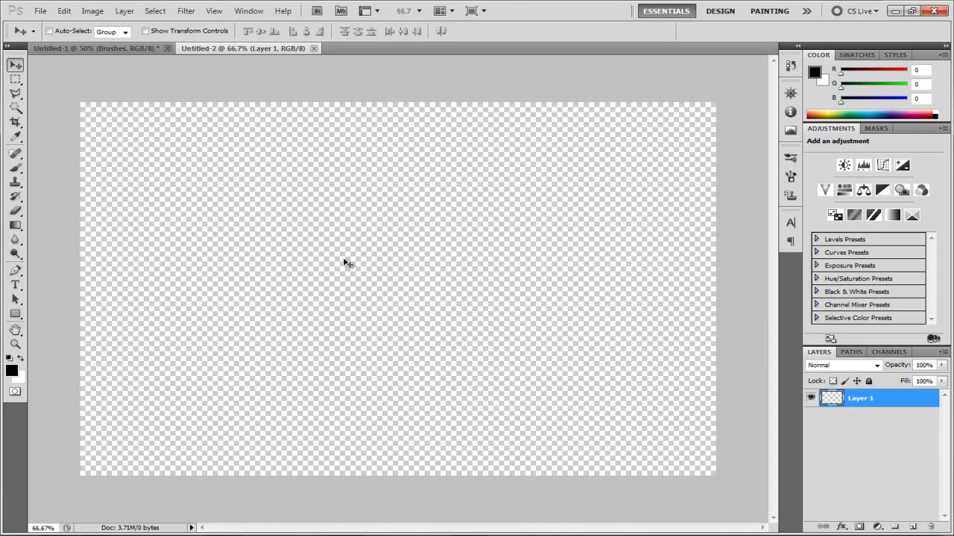
Fill the empty layer with solid black.
key(ctrl+BackSpace)
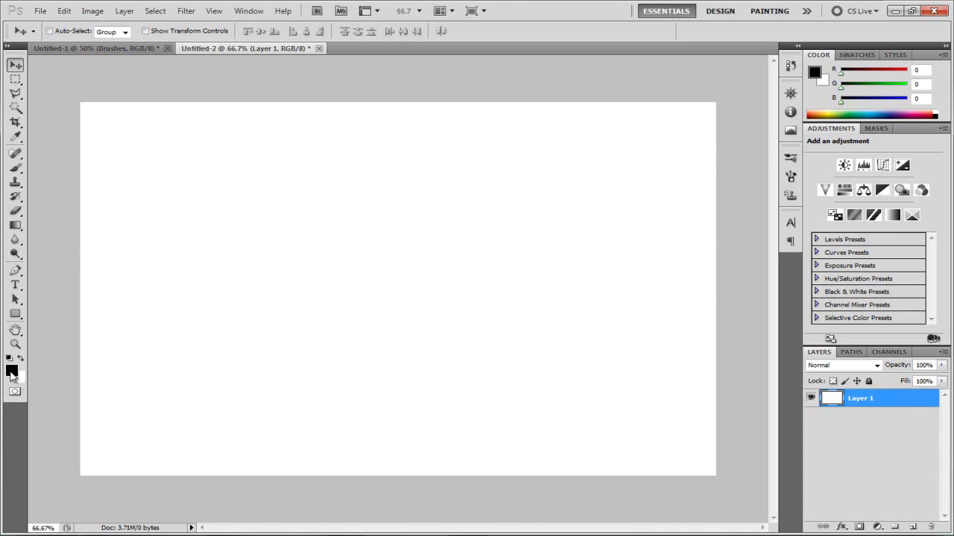
key(alt+BackSpace)
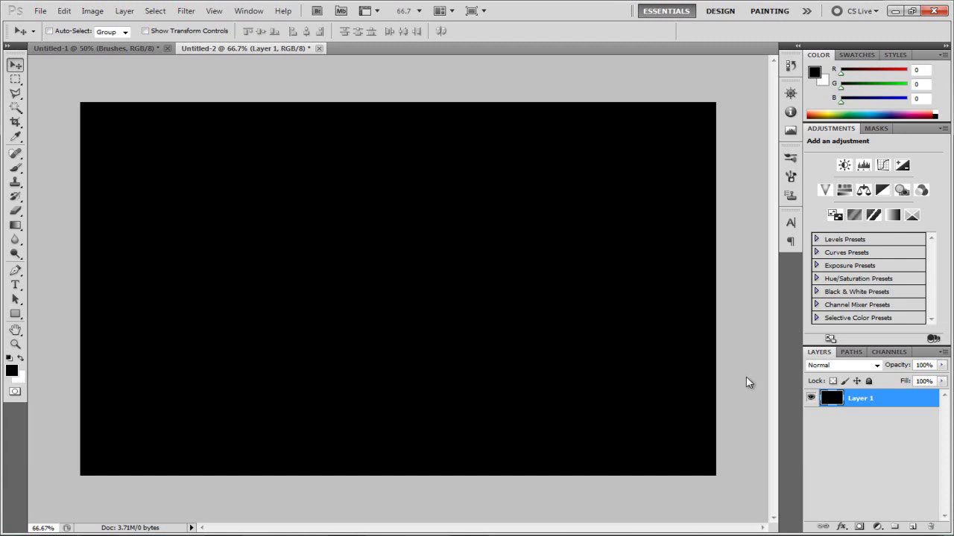
drag(15, 225, 104, 234)
drag(16, 226, 45, 225)
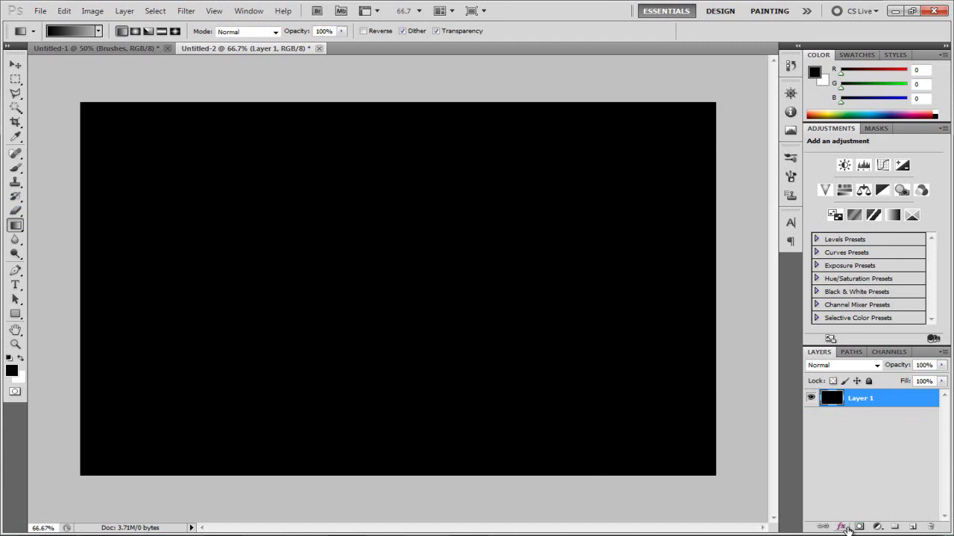
Add a Gradient Overlay effect to the black background layer.
click(842, 527)
click(840, 528)
click(841, 527)
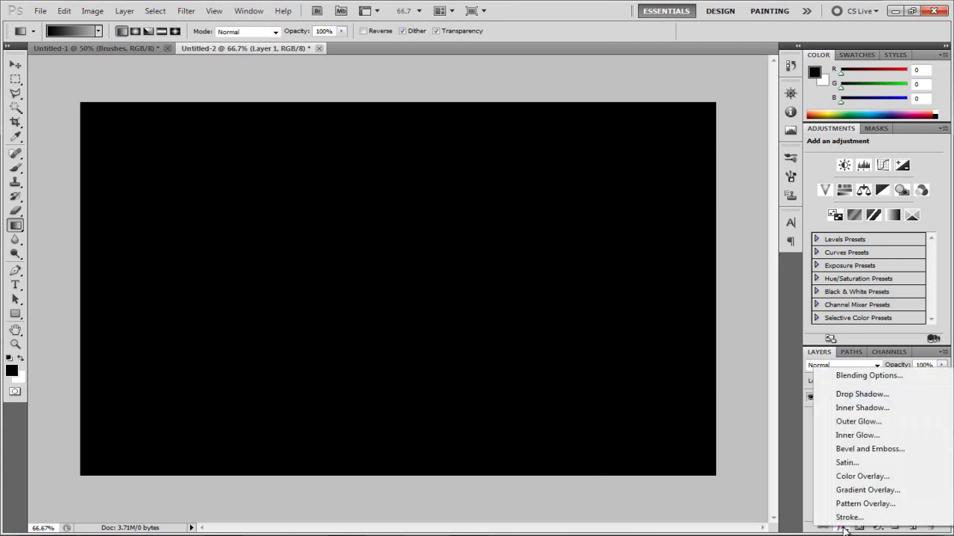
click(860, 491)
drag(685, 250, 560, 132)
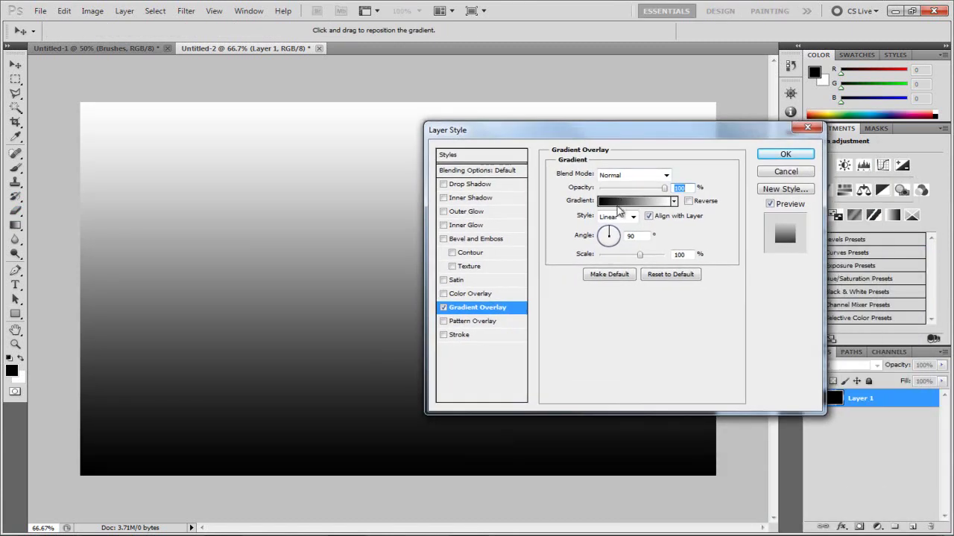
Set the overlay's gradient to the black-to-grey preset, running from 000000 to 737373.
click(618, 202)
click(604, 218)
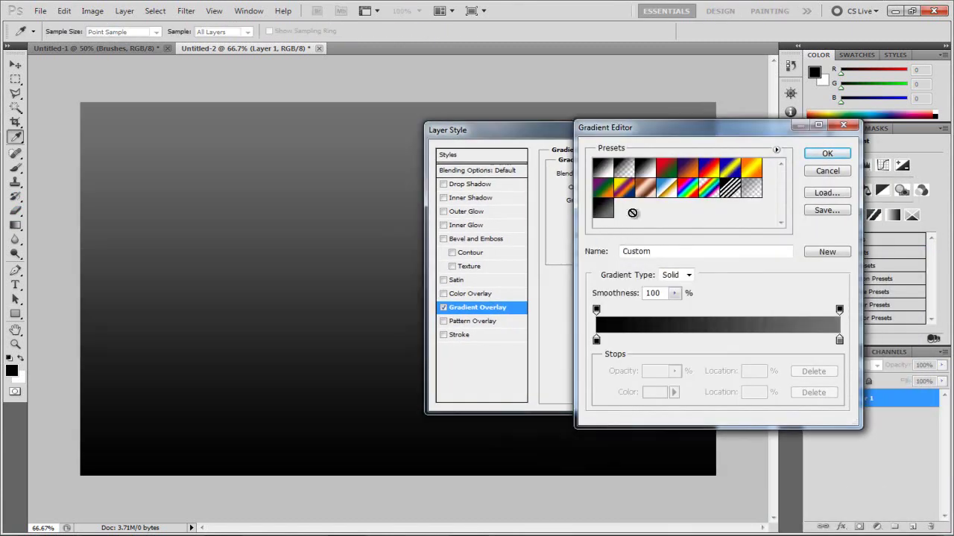
double_click(597, 340)
drag(782, 425, 720, 432)
click(779, 426)
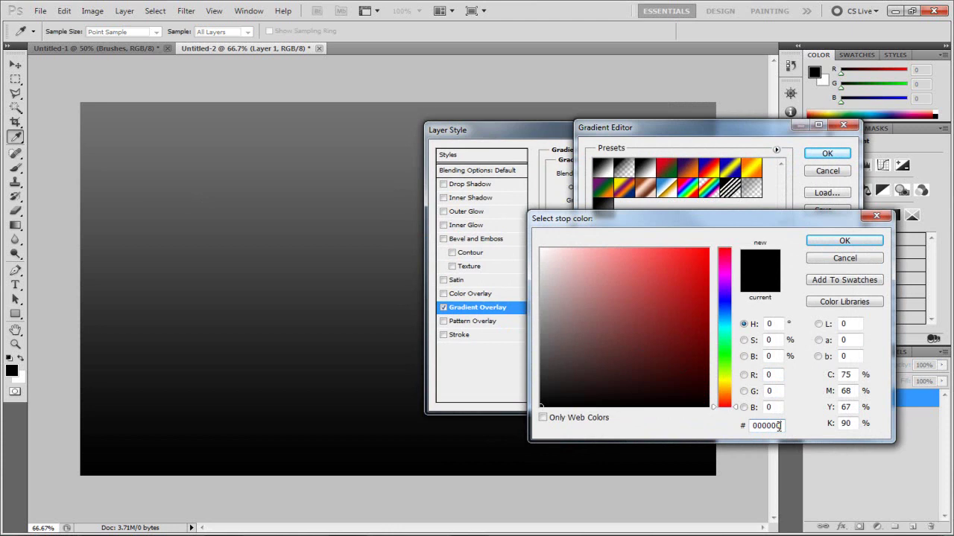
click(862, 247)
double_click(841, 340)
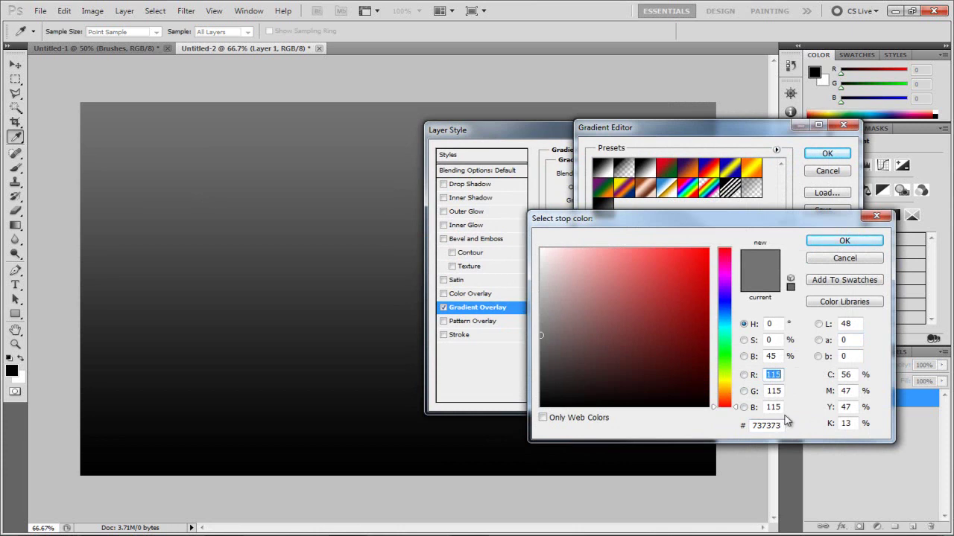
click(832, 244)
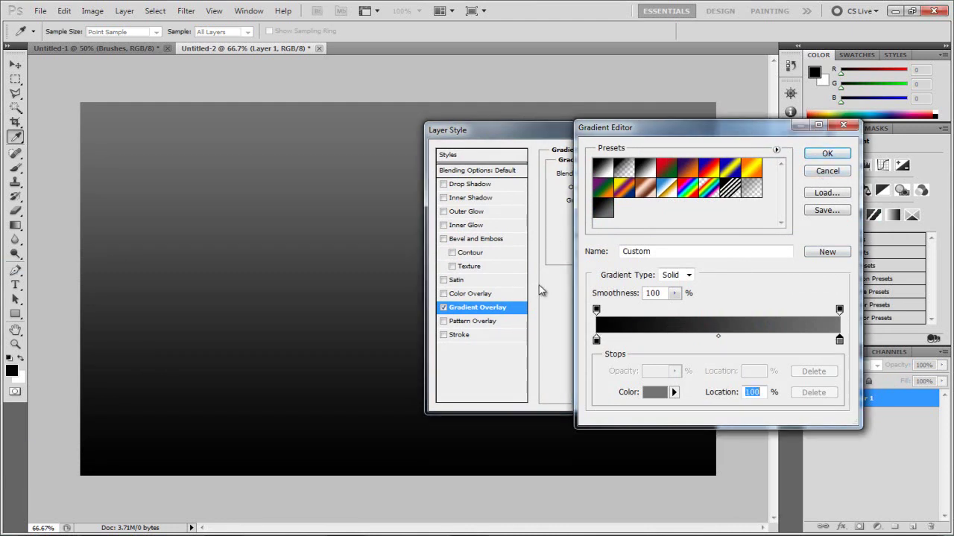
click(838, 155)
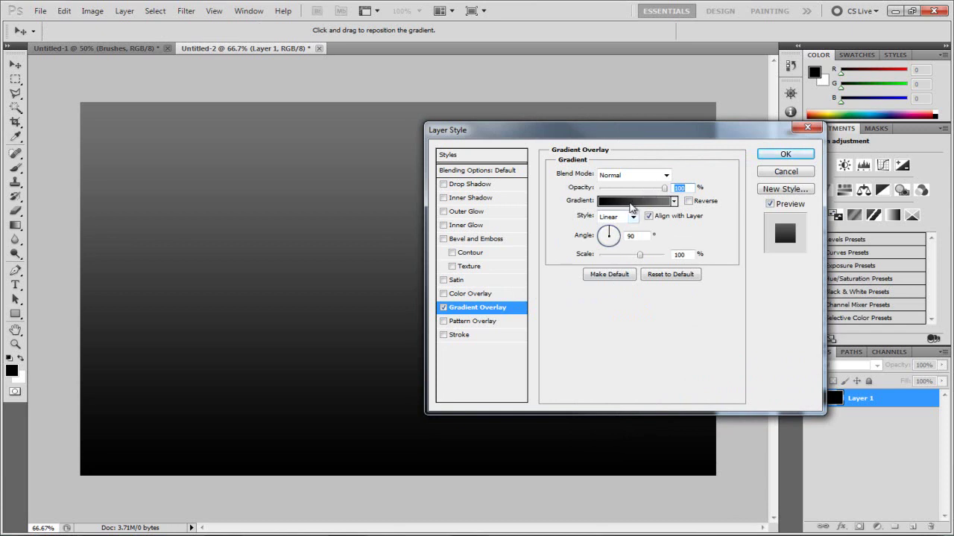
Make the gradient overlay radial and reversed with a 45° angle and 111% scale, and apply the layer style.
click(618, 217)
click(612, 237)
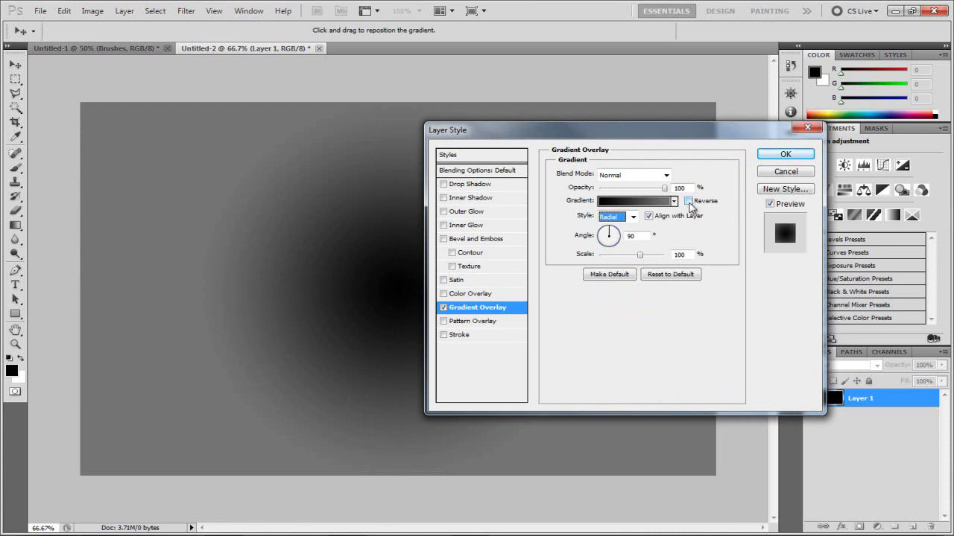
click(689, 201)
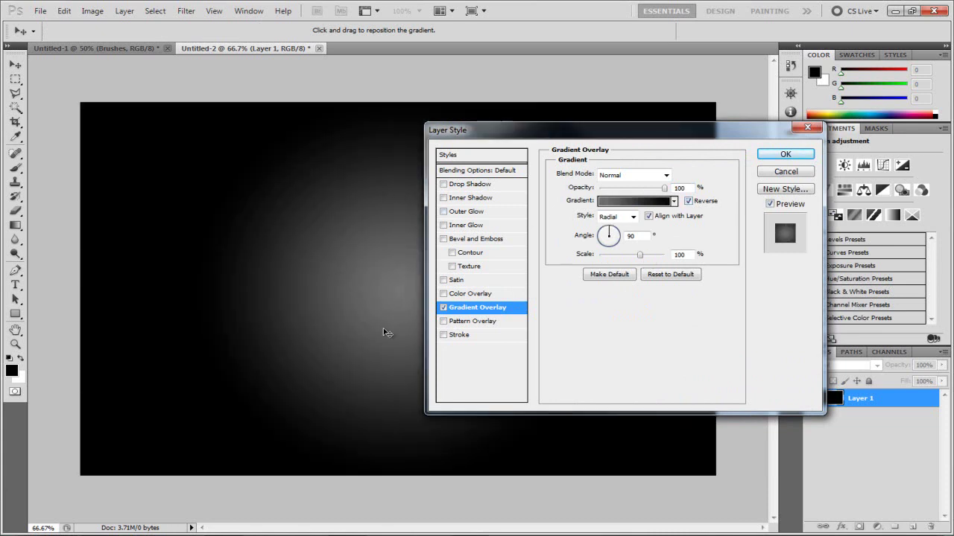
click(642, 237)
text(45)
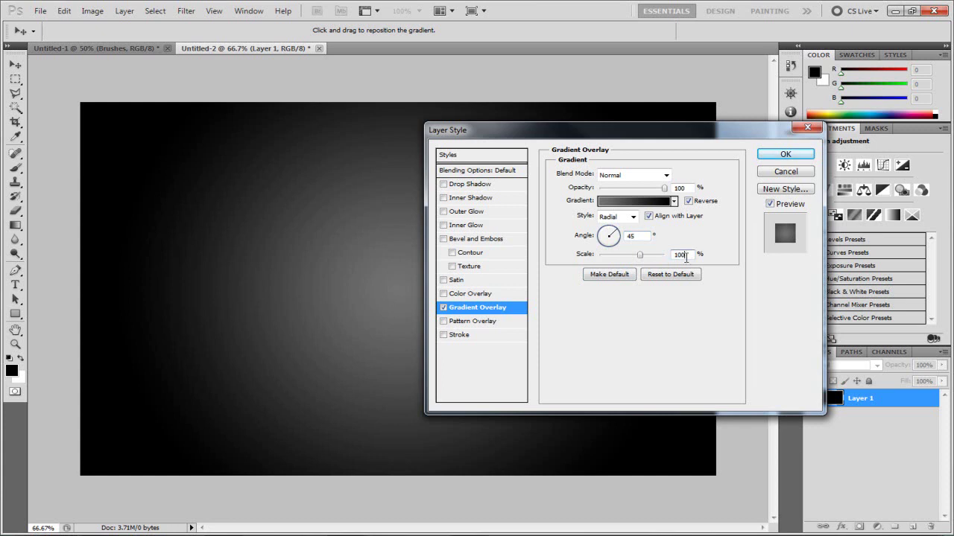
text(111)
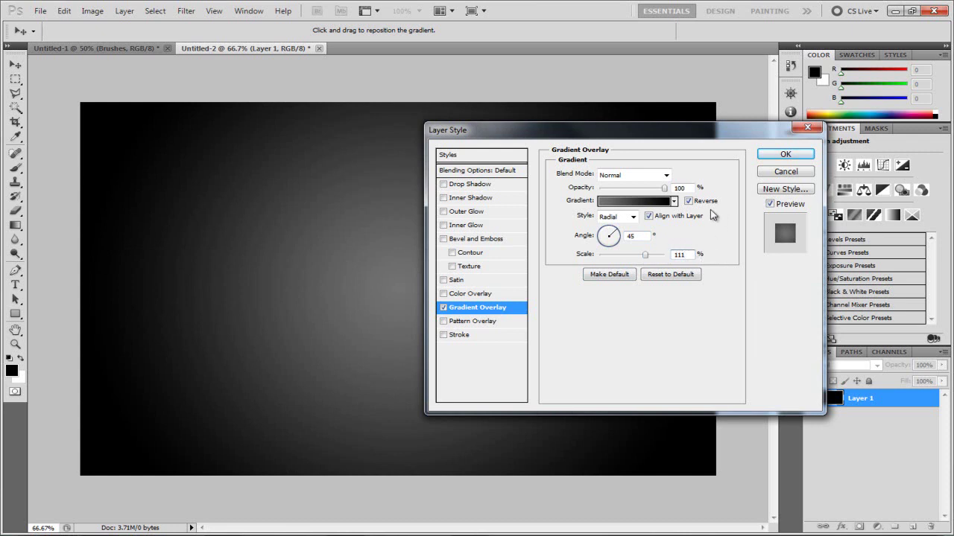
click(784, 155)
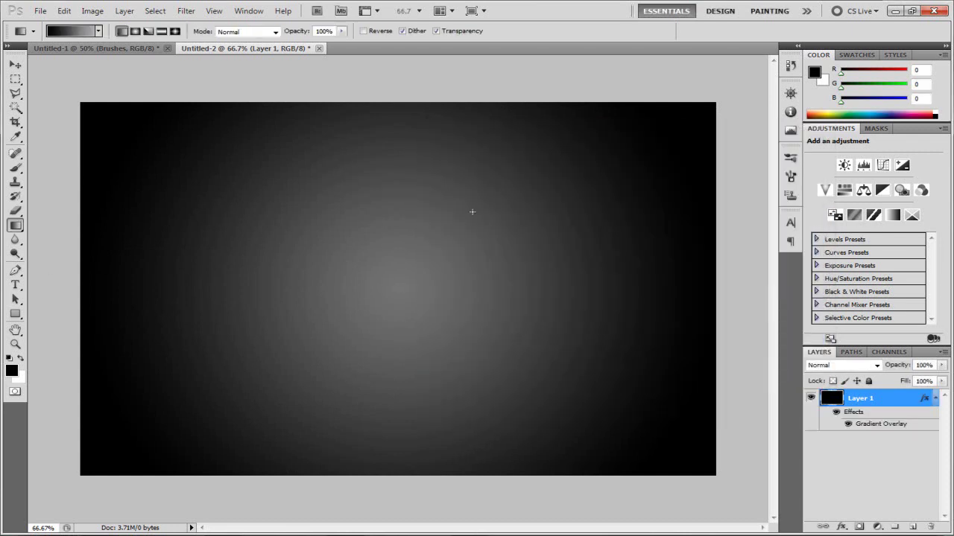
Draw a nearly square black rectangle shape over the middle of the canvas.
click(15, 64)
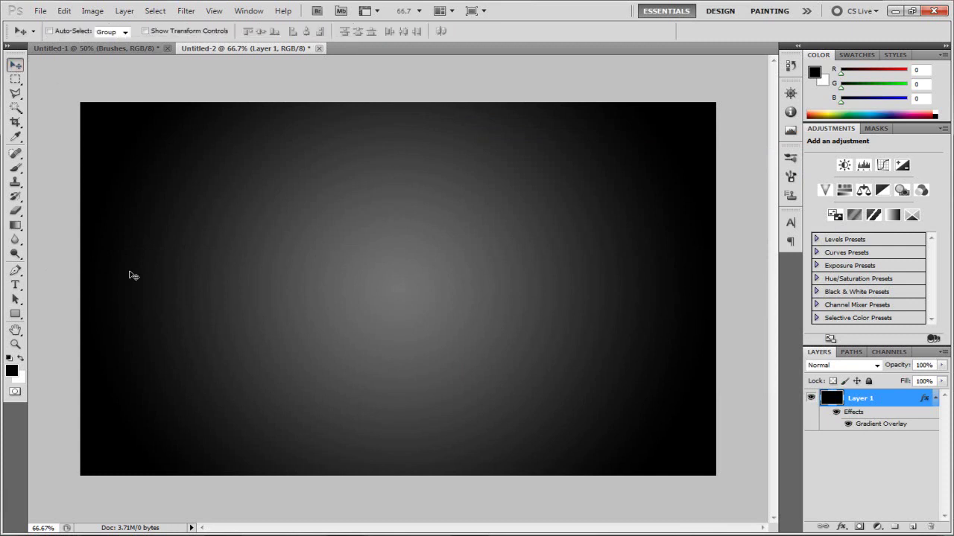
click(16, 314)
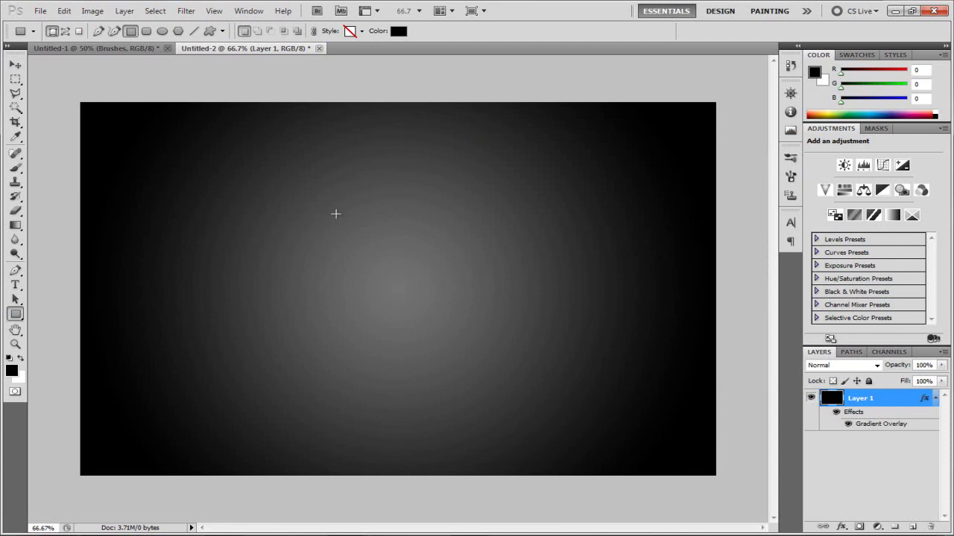
drag(322, 205, 613, 380)
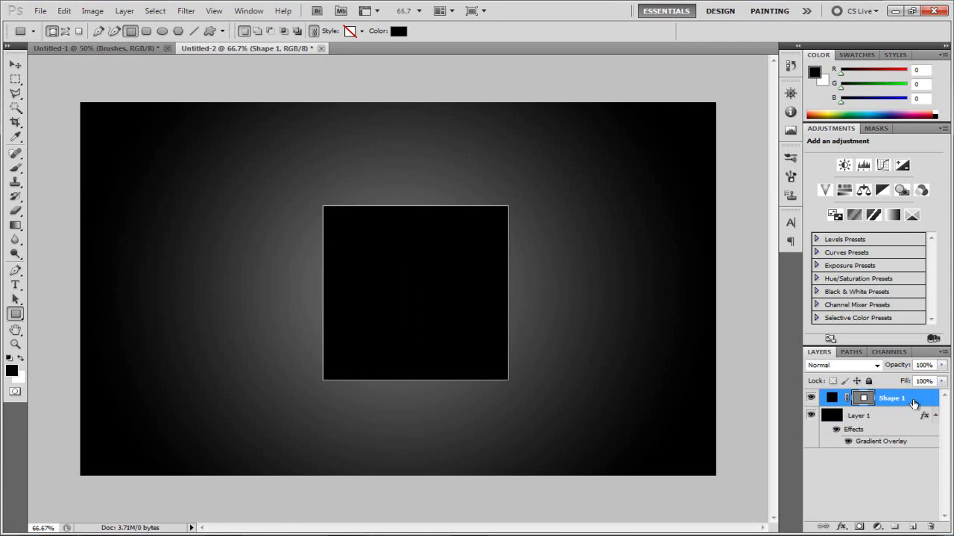
Duplicate the black rectangle's shape layer and leave no layer selected.
click(886, 425)
click(886, 403)
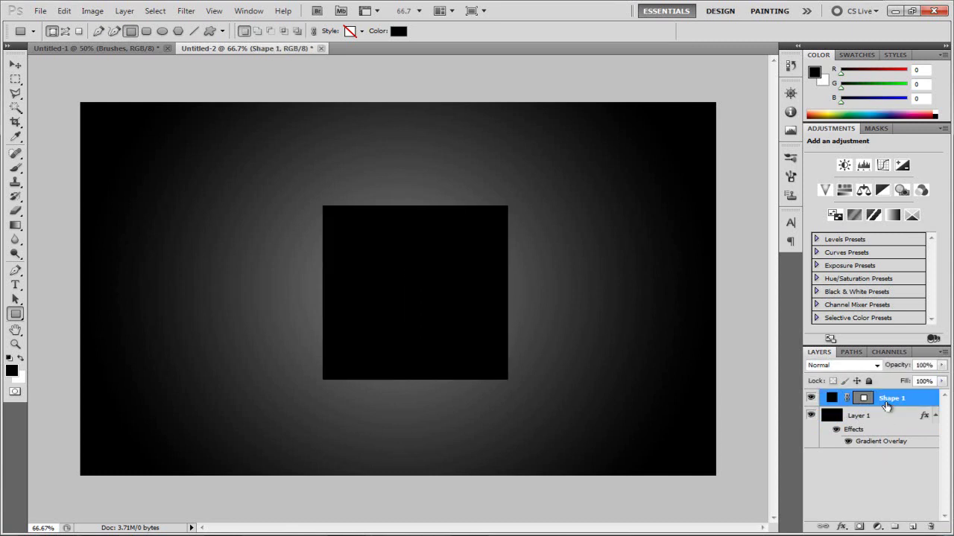
key(ctrl+j)
click(894, 416)
right_click(900, 419)
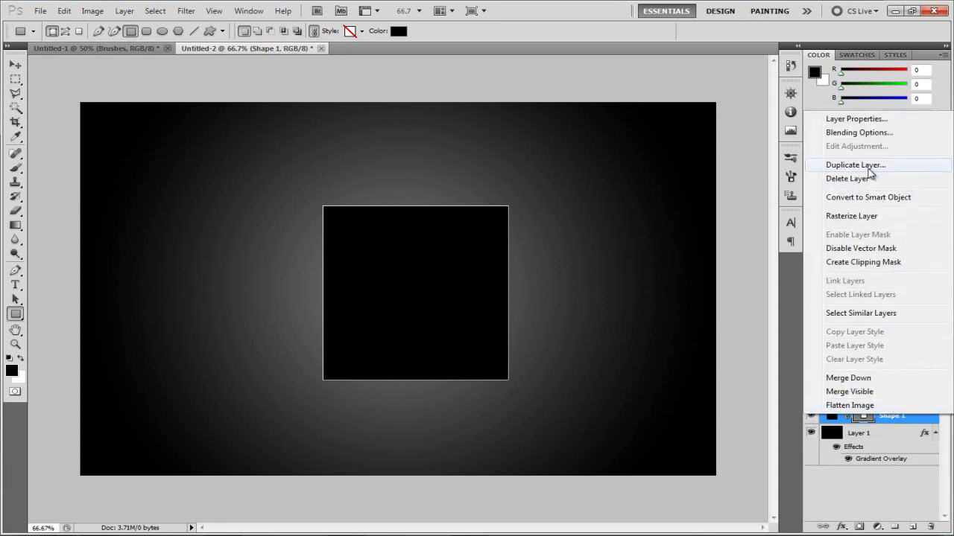
click(871, 475)
click(835, 396)
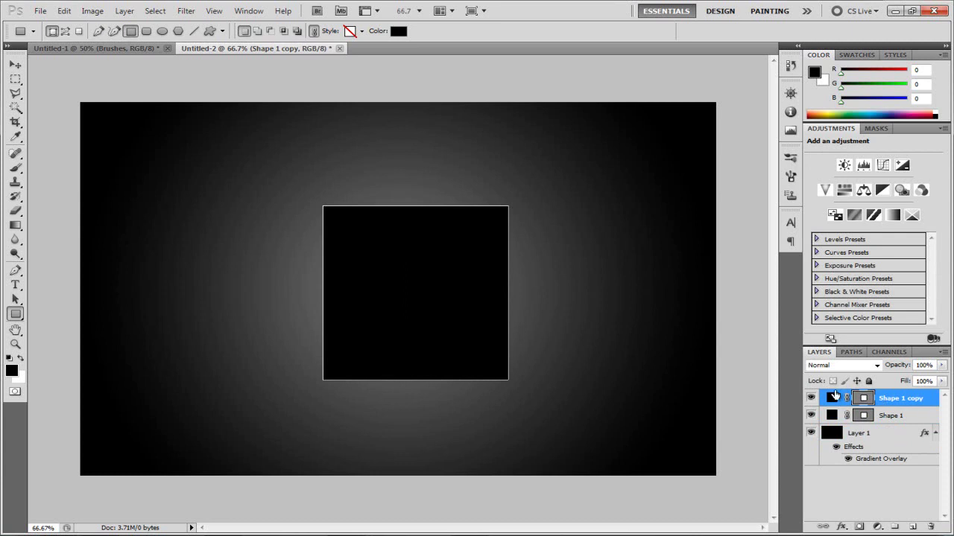
click(861, 476)
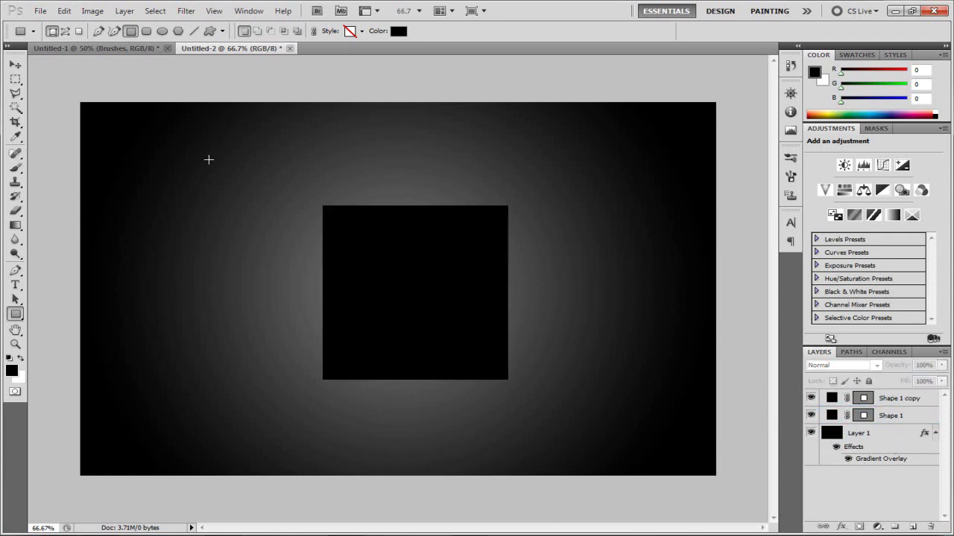
Centre the original Shape 1 rectangle vertically and horizontally on the canvas, using the background layer's outline as the selection.
click(14, 65)
click(379, 280)
click(443, 213)
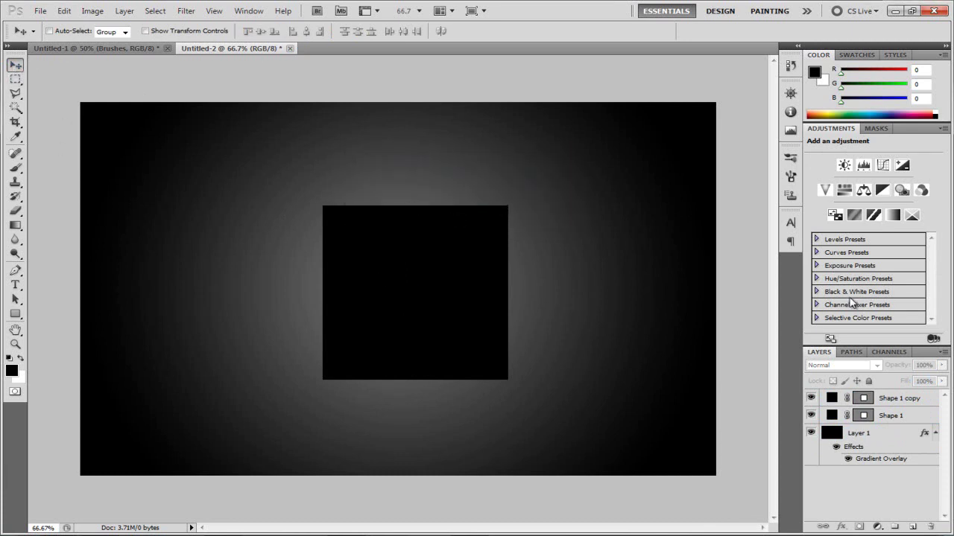
click(892, 416)
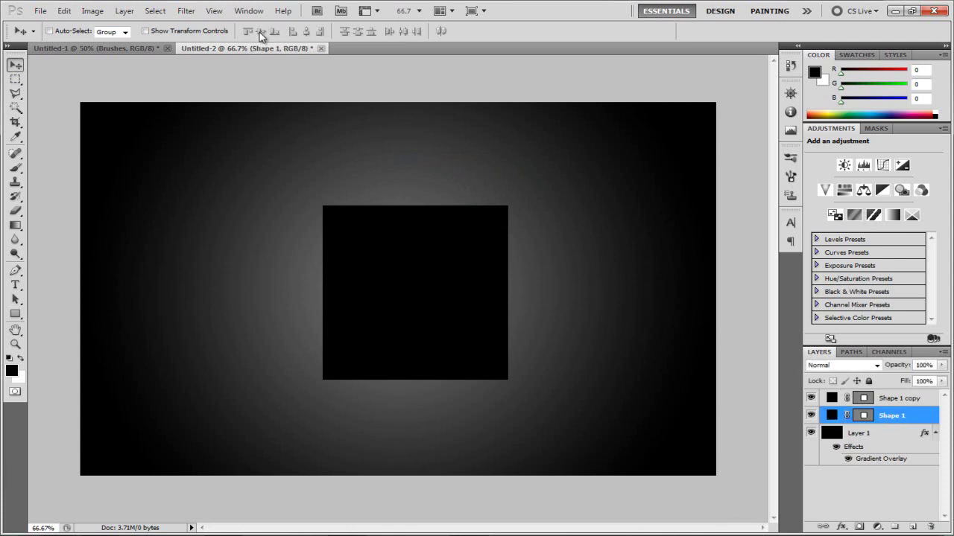
ctrl+click(833, 435)
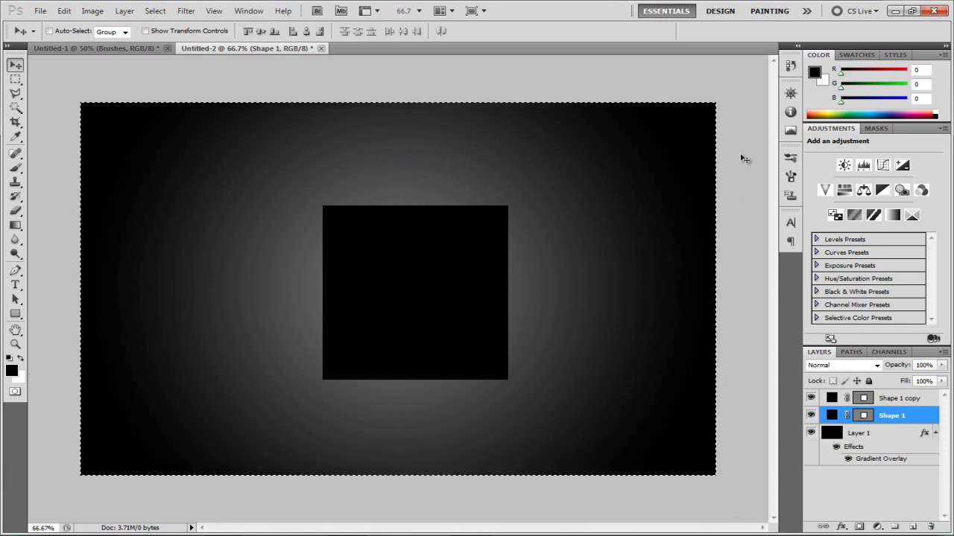
click(261, 32)
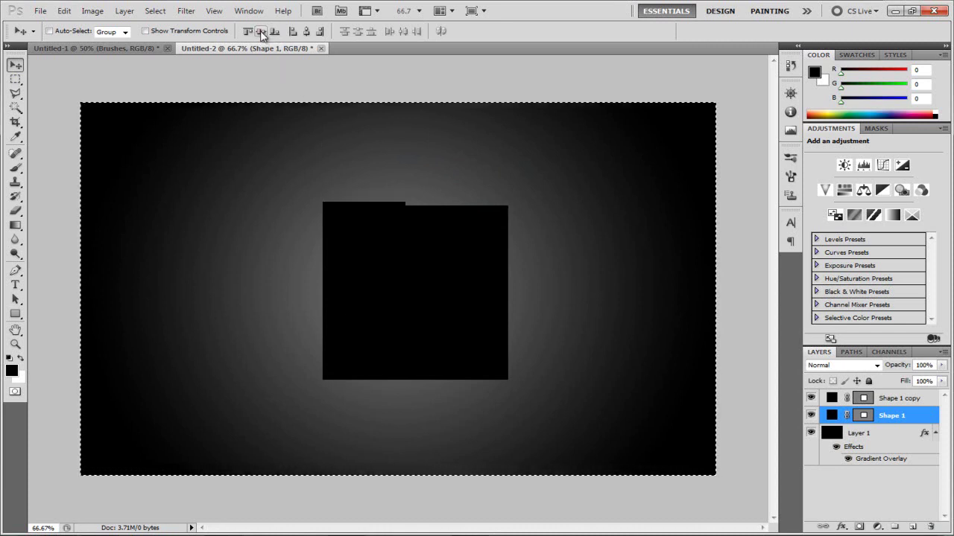
click(305, 32)
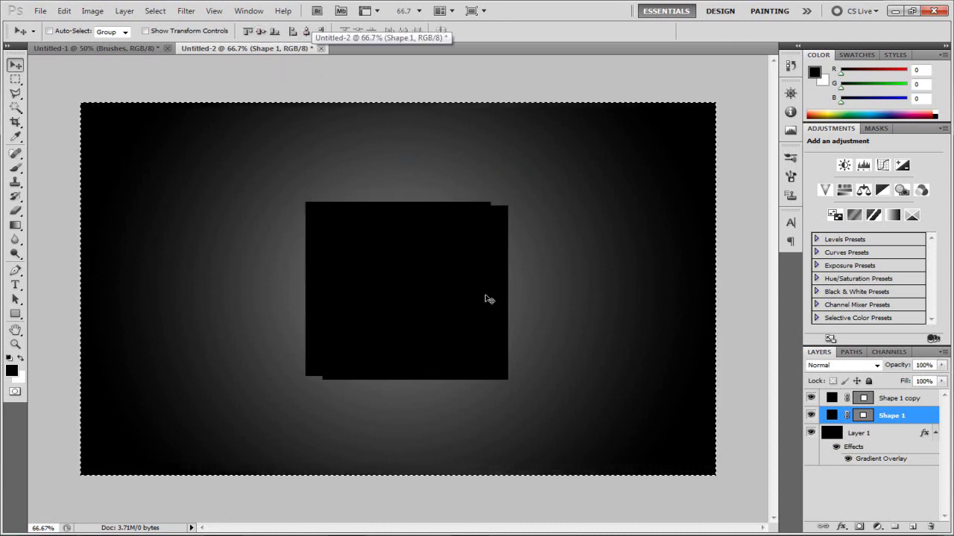
Centre the Shape 1 copy rectangle vertically and horizontally on the canvas, then clear the layer choice and the canvas selection.
click(902, 401)
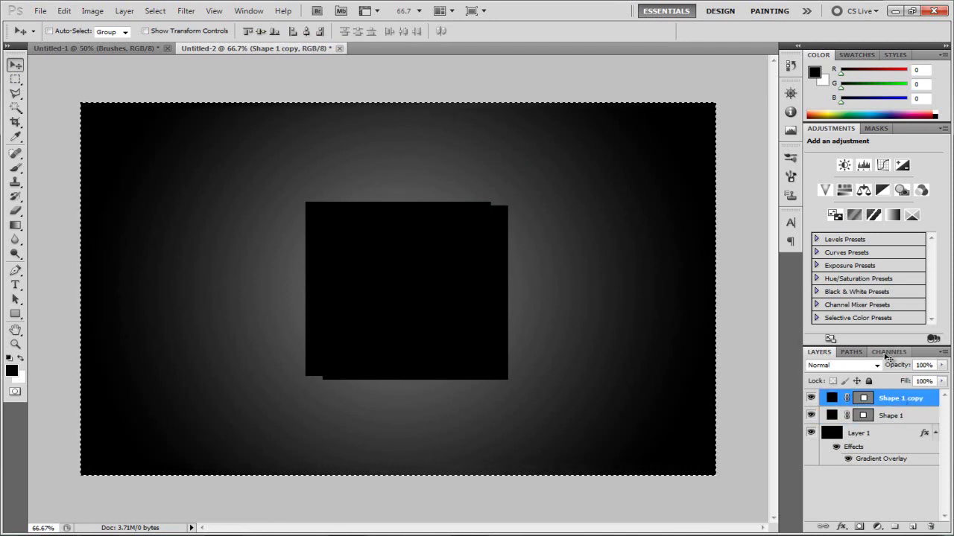
click(261, 32)
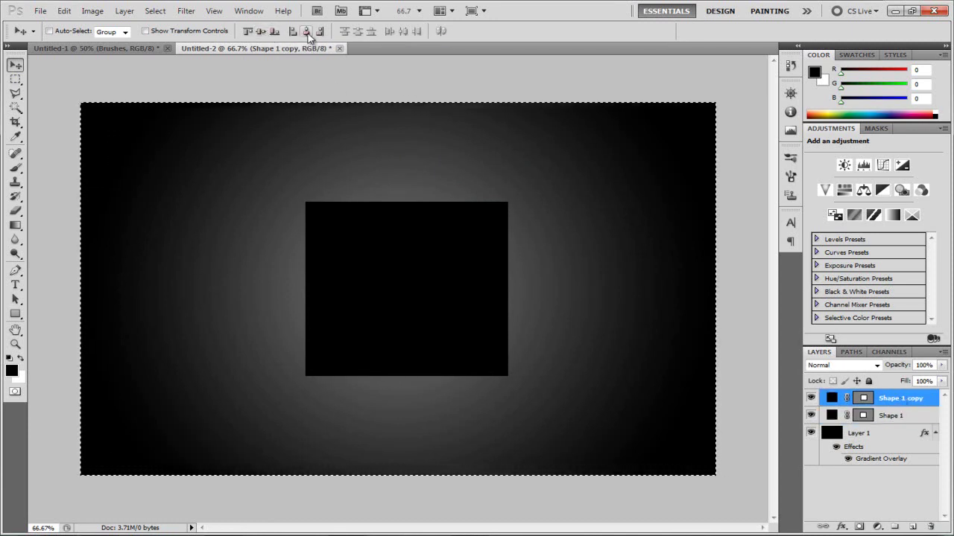
click(305, 32)
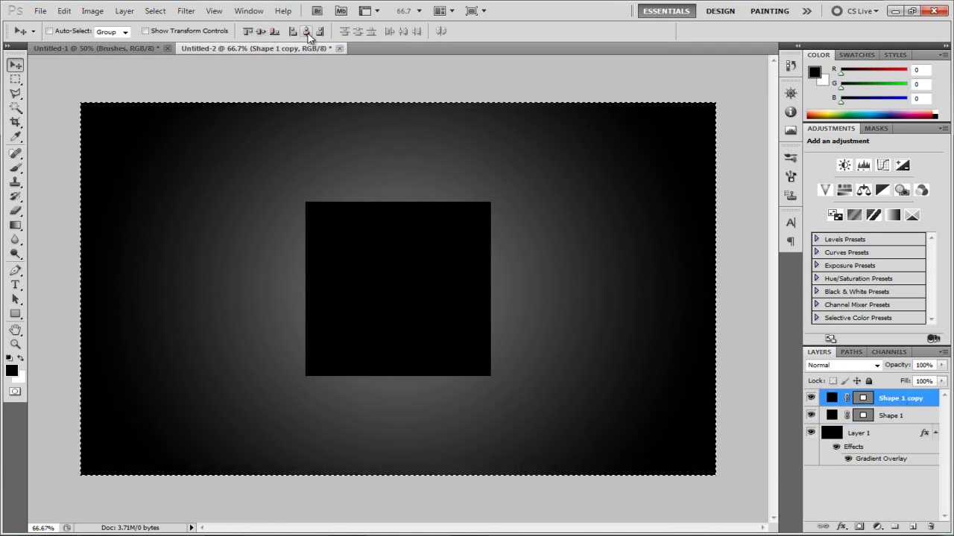
click(833, 490)
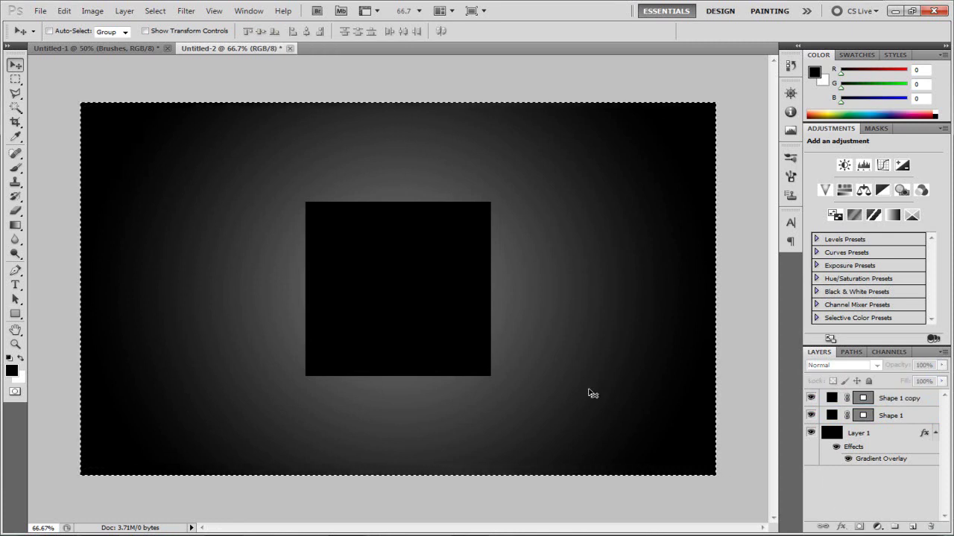
key(ctrl+d)
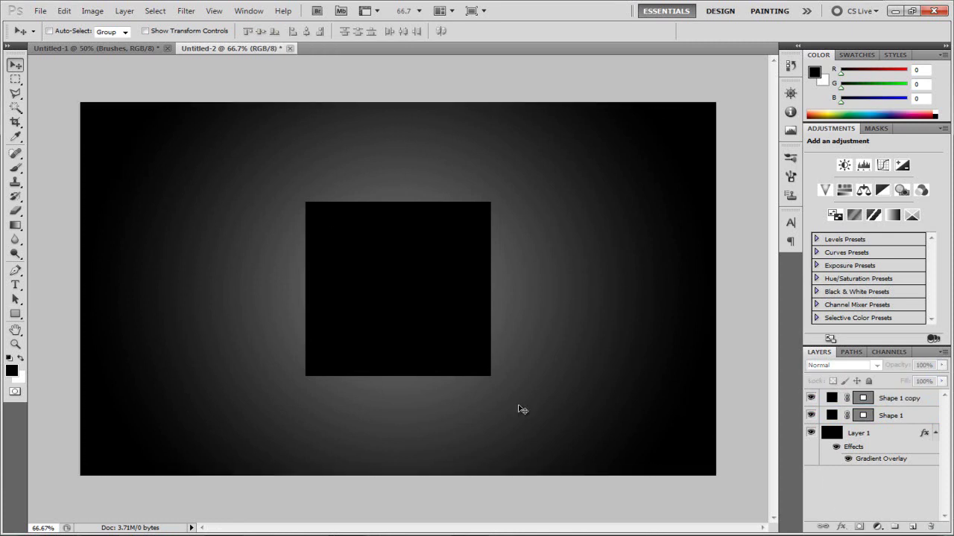
Add a Color Overlay with colour #413838 to the Shape 1 layer and apply the layer style.
click(900, 419)
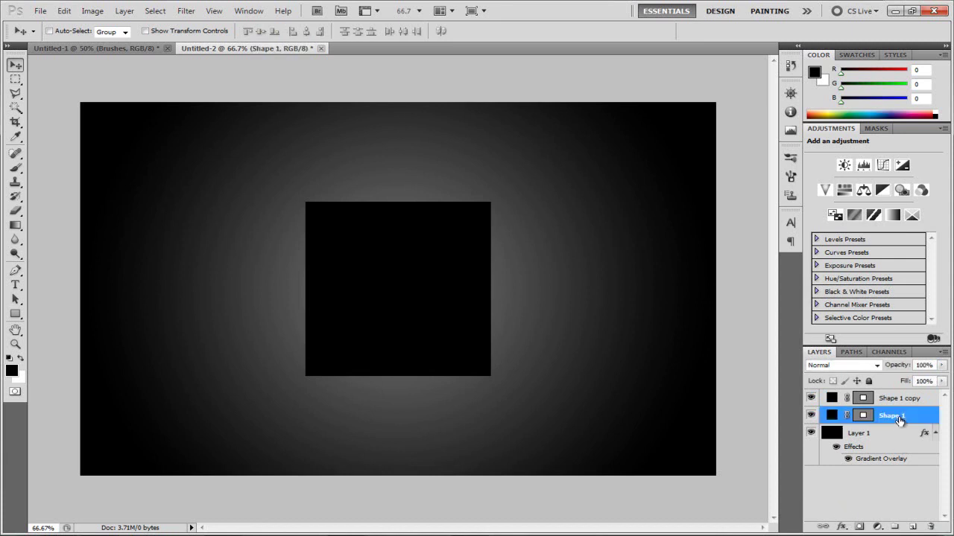
click(842, 528)
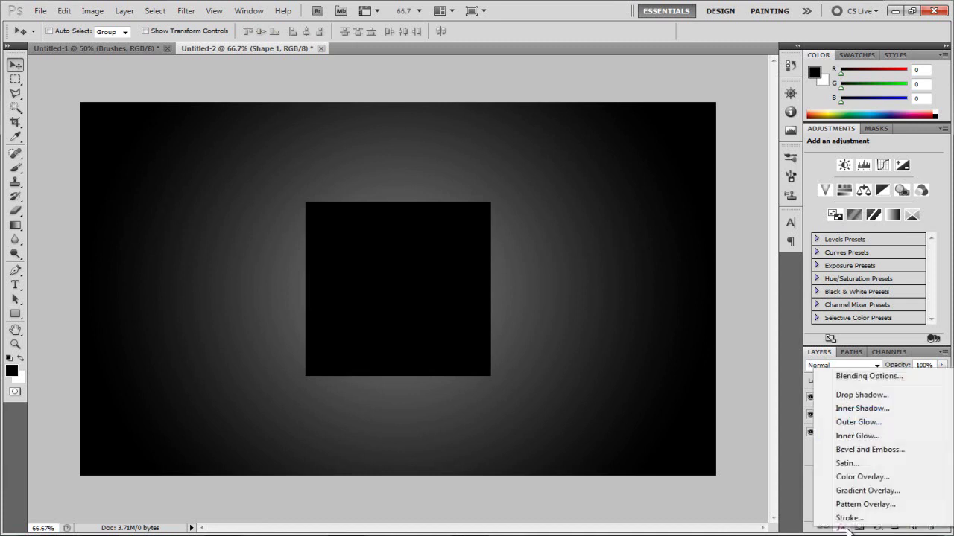
click(860, 477)
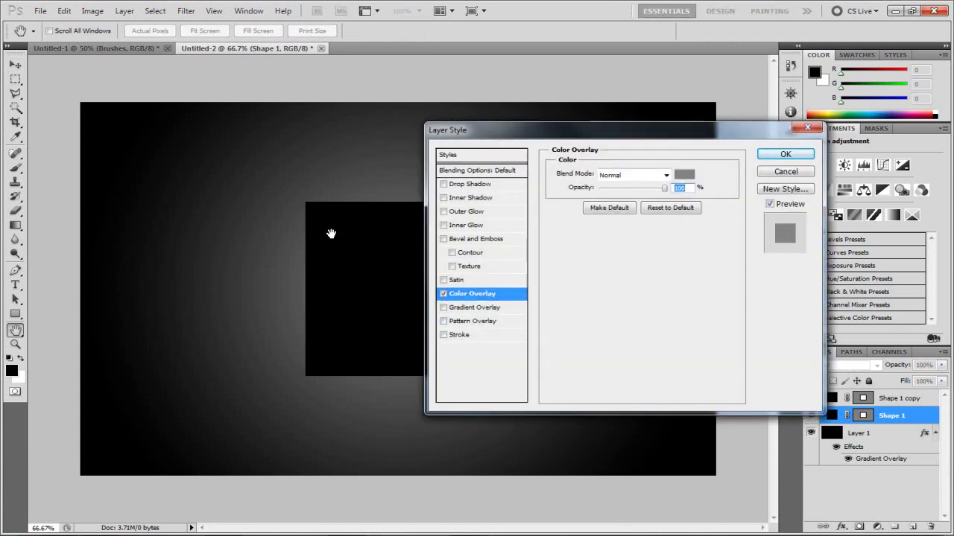
click(684, 175)
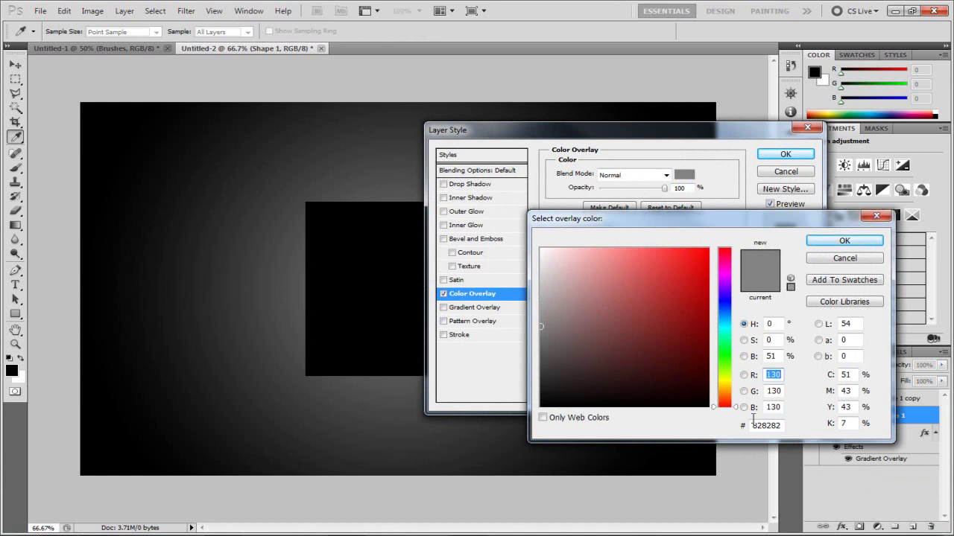
drag(784, 425, 736, 426)
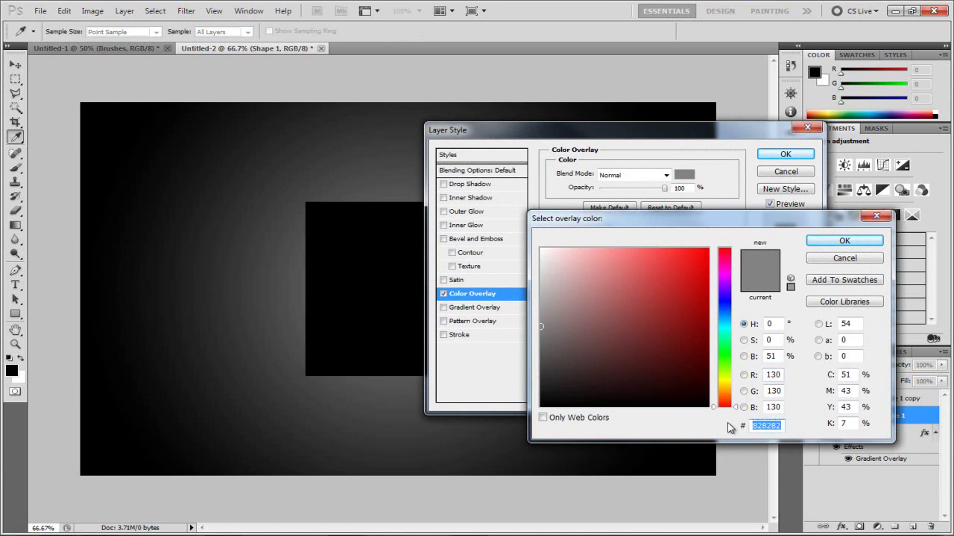
text(4)
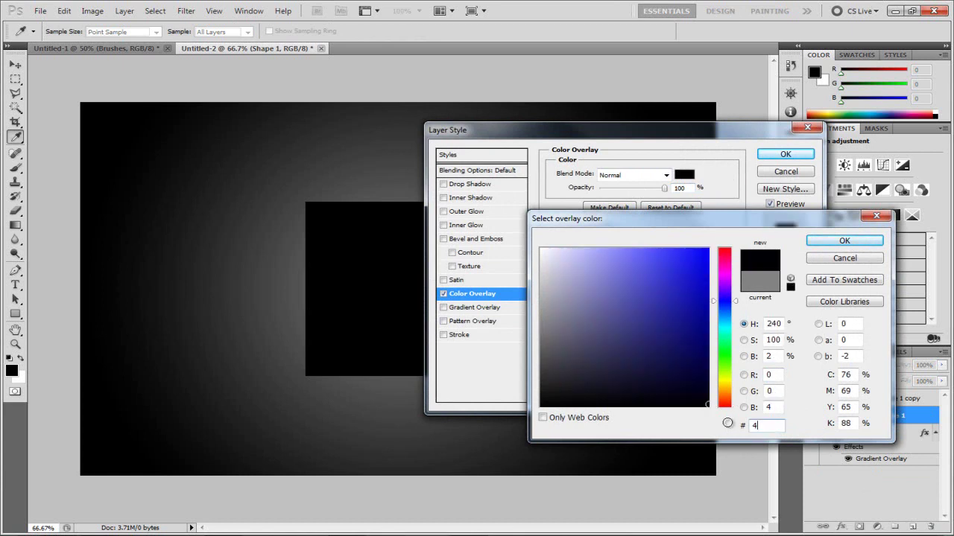
text(13)
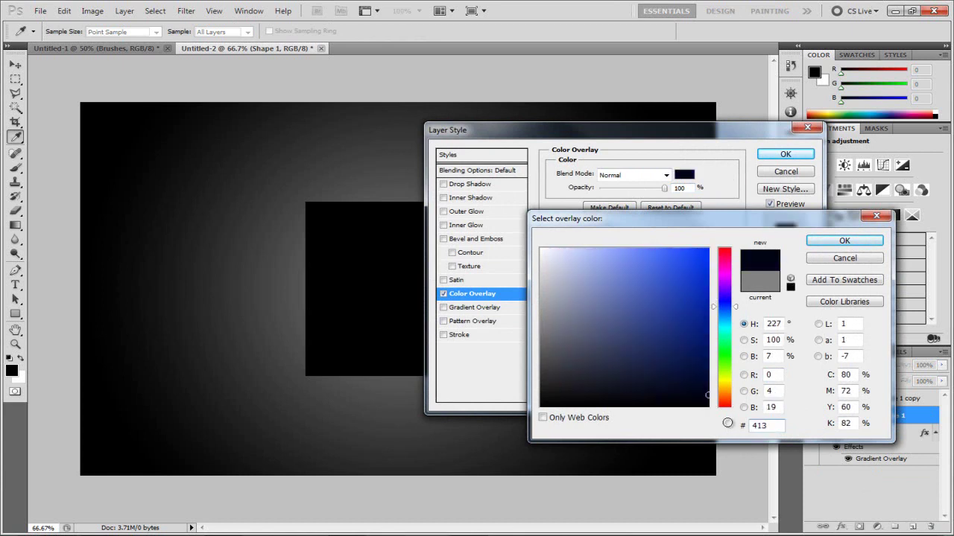
text(838)
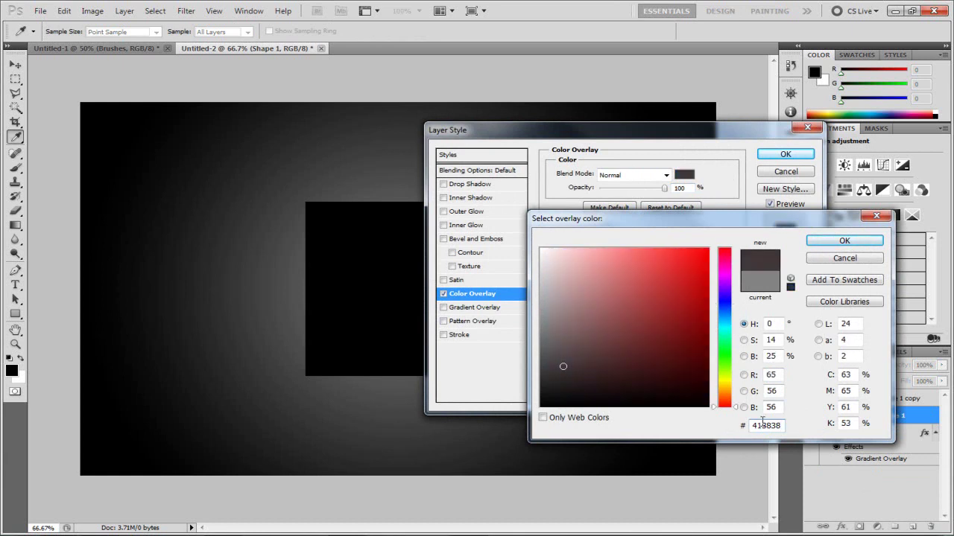
click(841, 240)
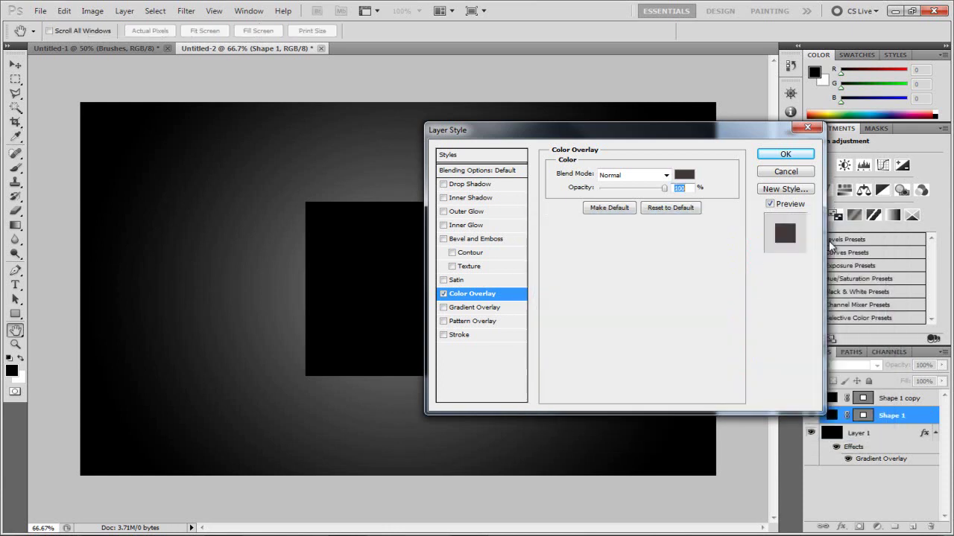
click(788, 154)
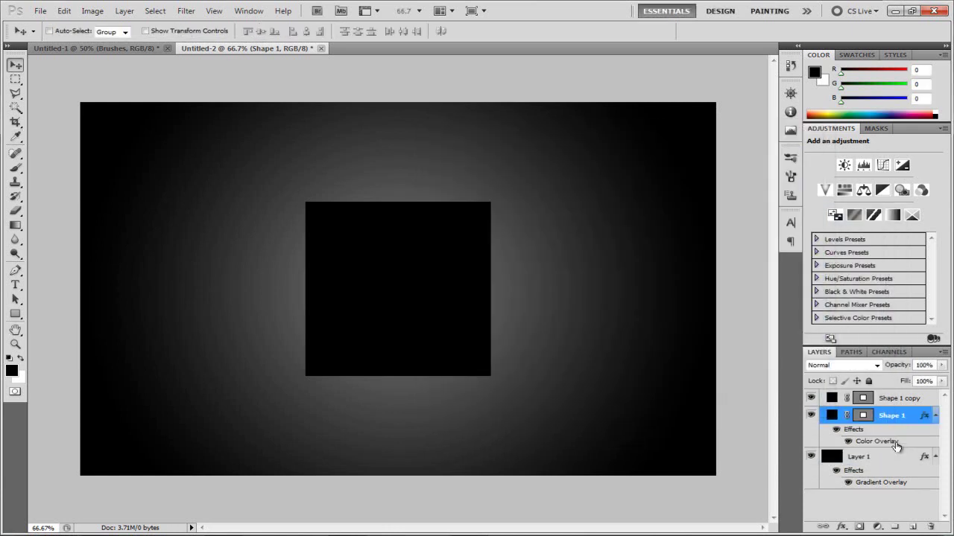
Rotate the Shape 1 copy square about 11° counterclockwise around its centre and commit the transform.
click(890, 404)
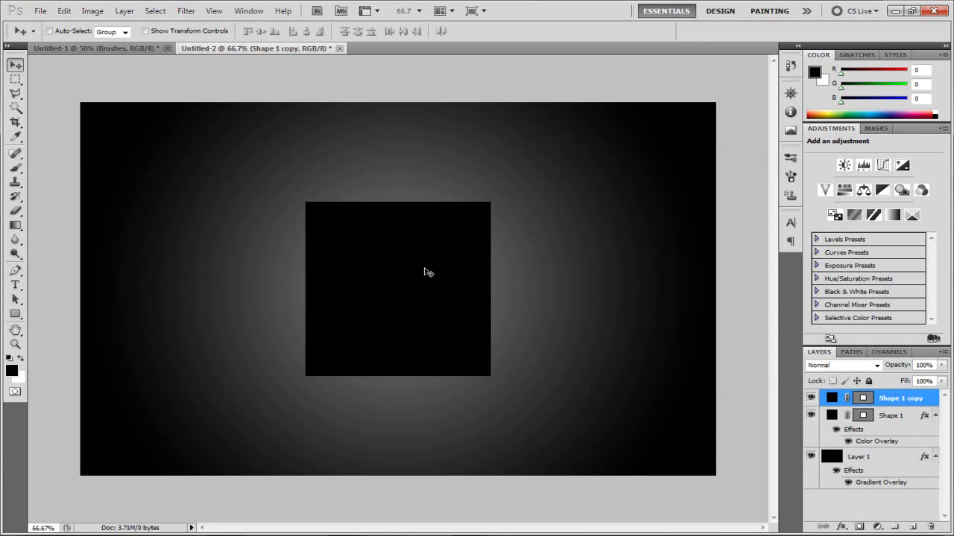
key(ctrl+t)
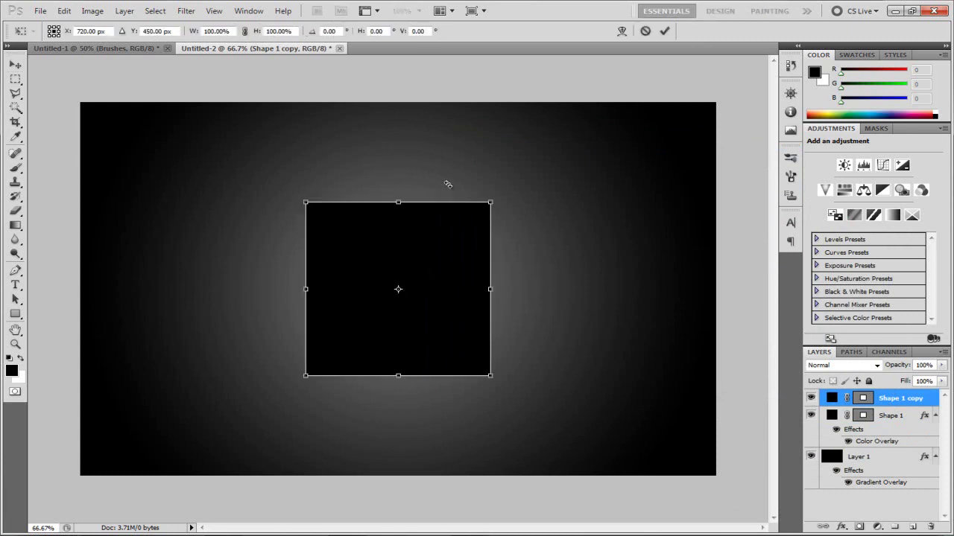
drag(447, 190, 423, 190)
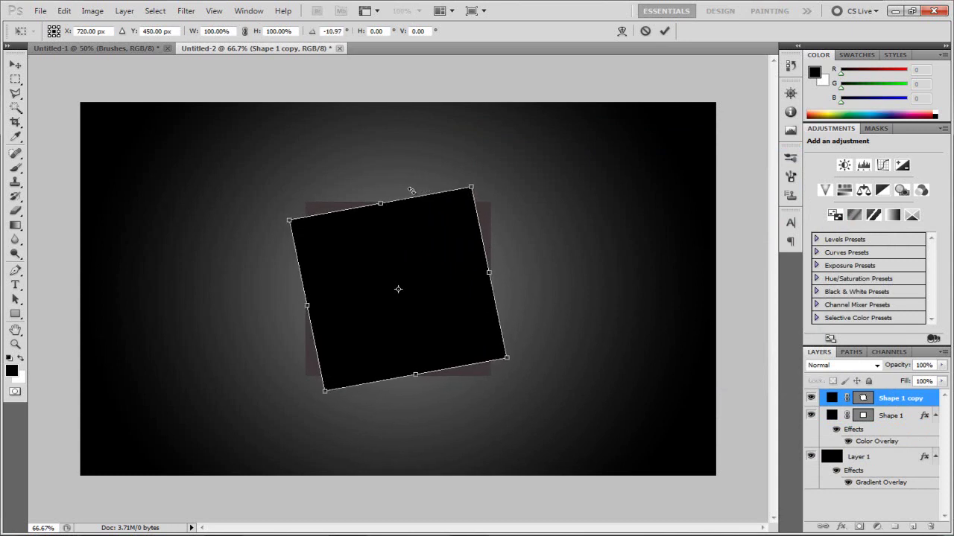
click(664, 31)
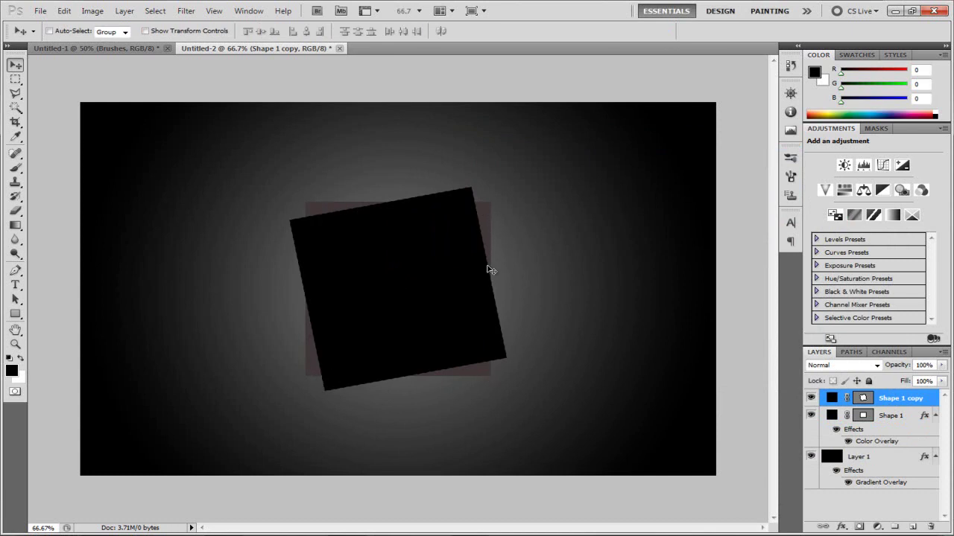
Add a 2 px black outside Stroke to the Shape 1 layer and apply the layer style.
click(898, 422)
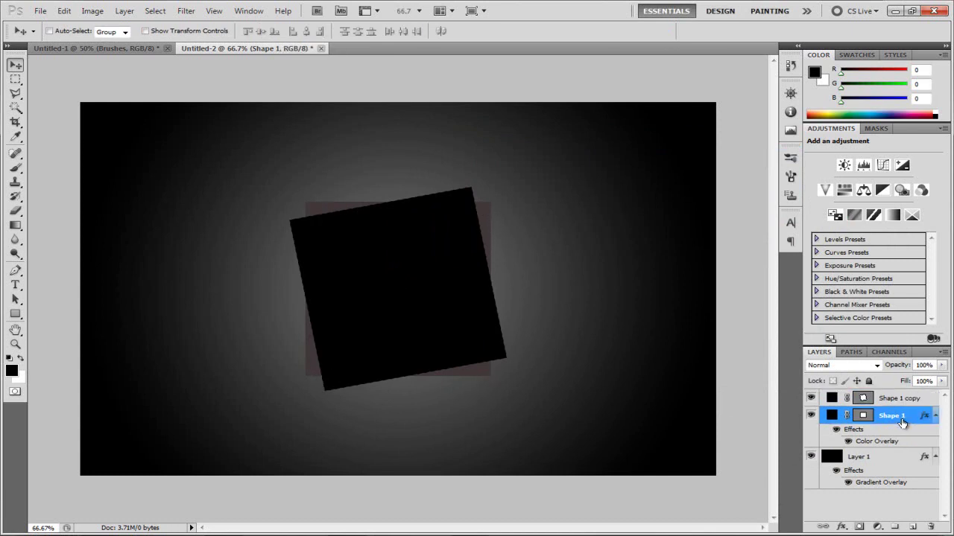
click(841, 527)
click(848, 518)
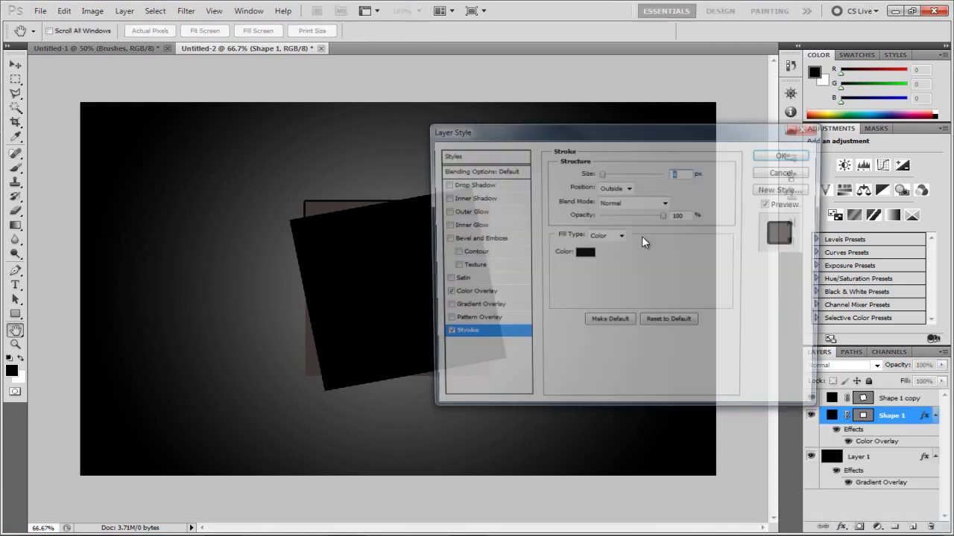
text(2)
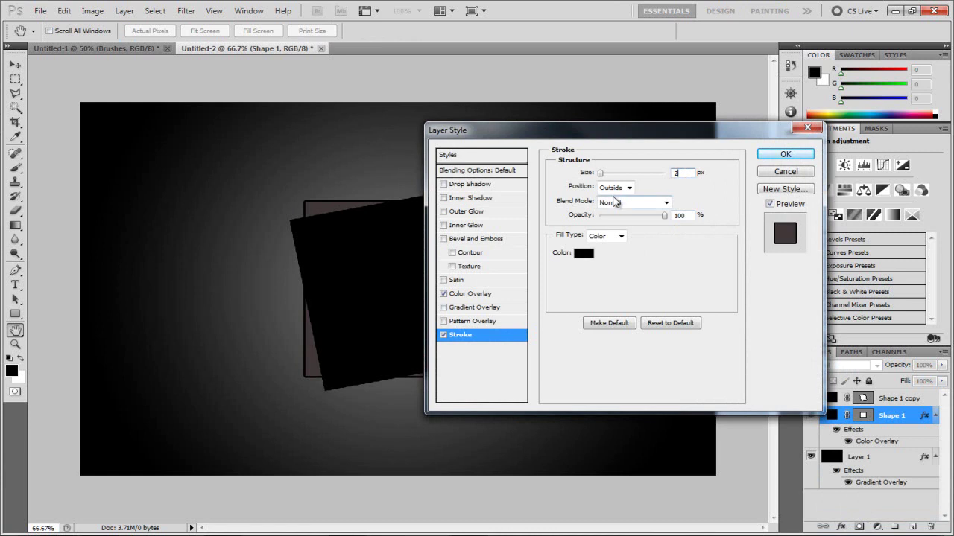
click(781, 159)
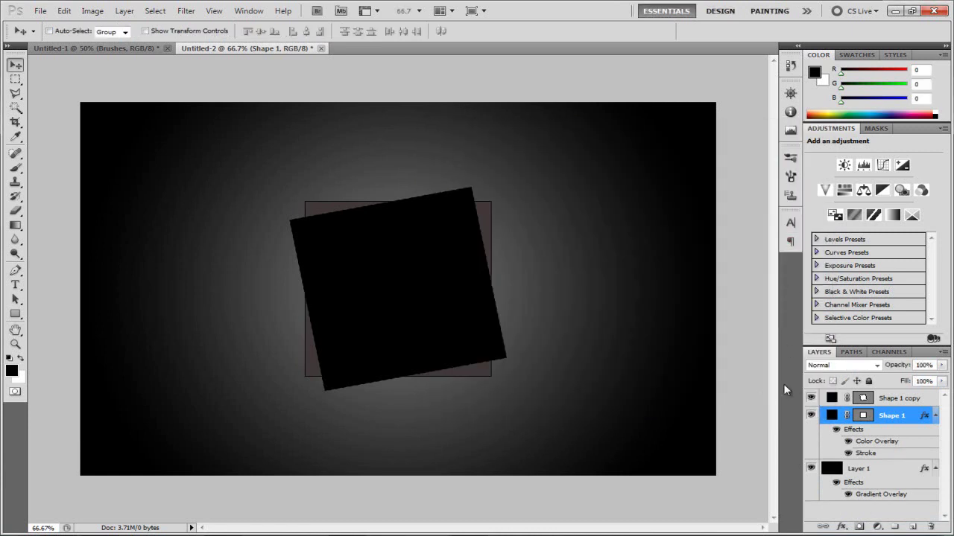
Add a Gradient Overlay to the Shape 1 copy layer and set the gradient's starting colour stop to #044955.
click(895, 401)
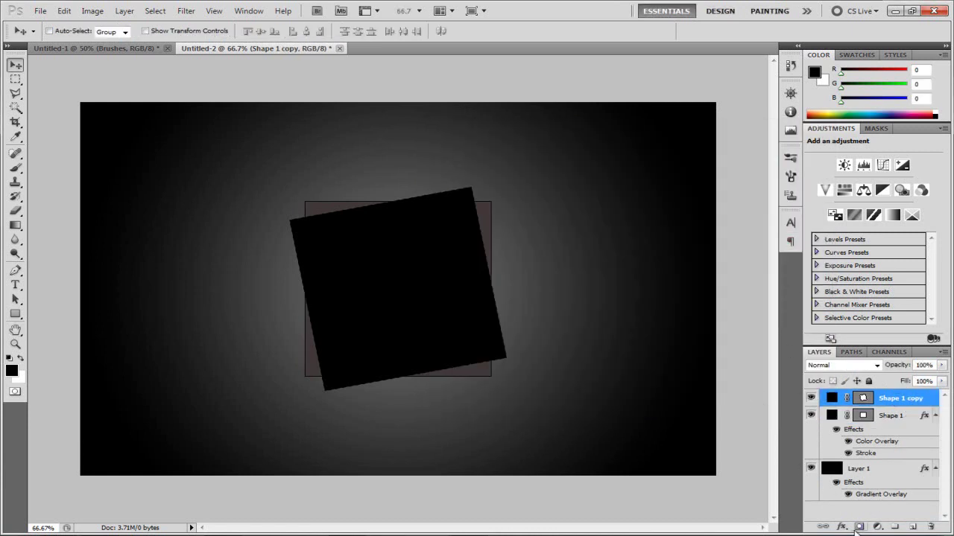
click(842, 526)
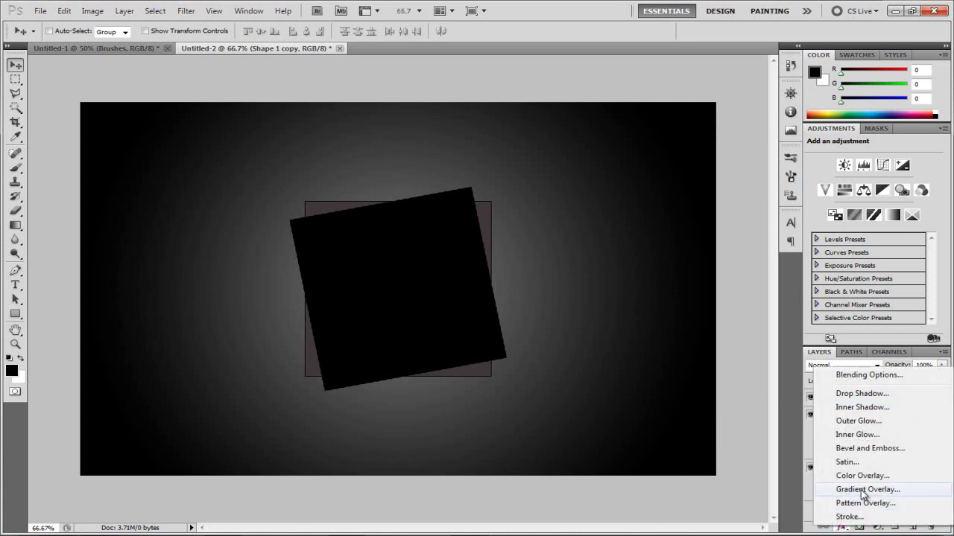
click(868, 476)
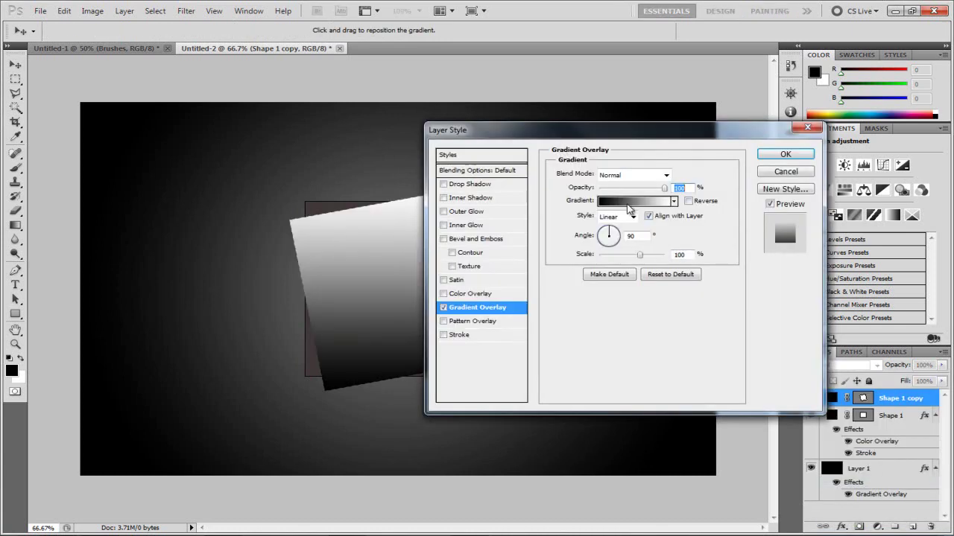
click(618, 201)
double_click(596, 340)
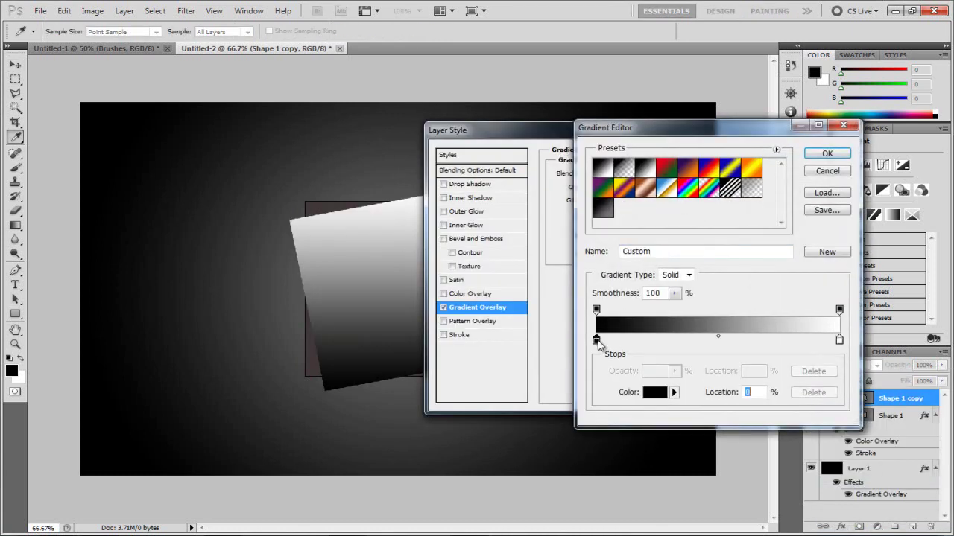
click(774, 426)
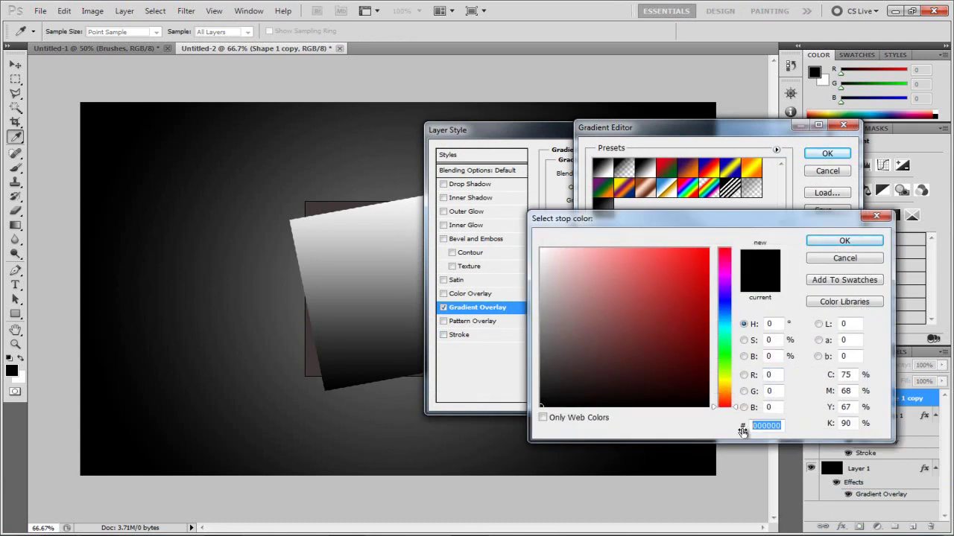
text(044)
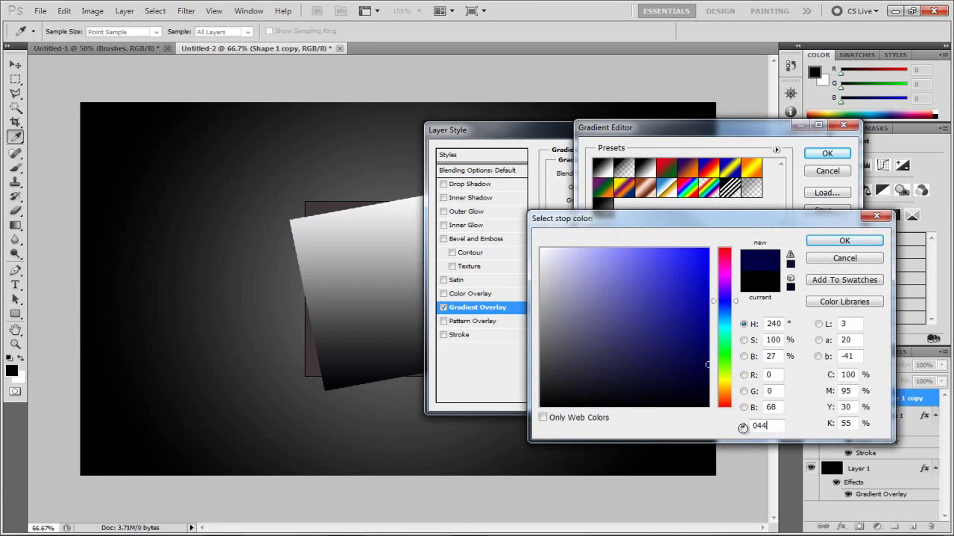
text(955)
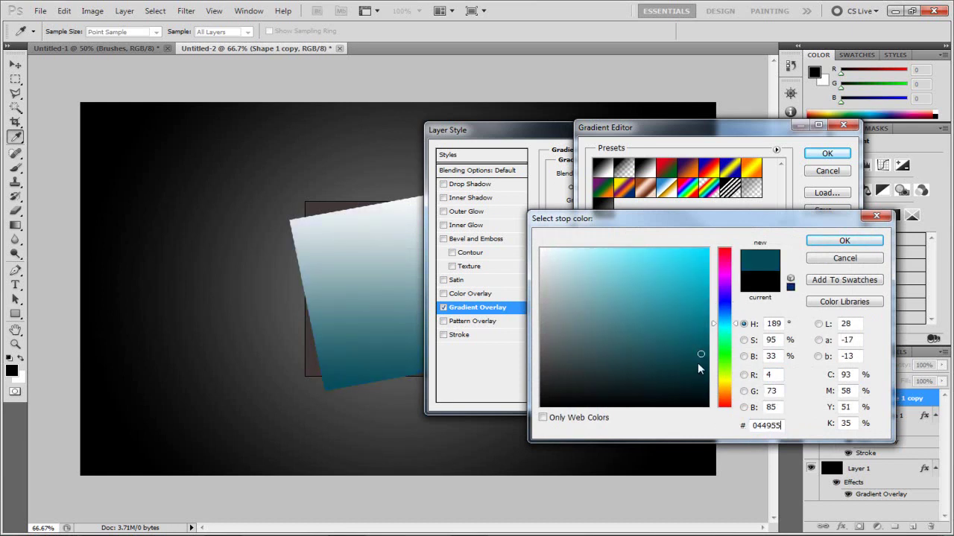
click(845, 240)
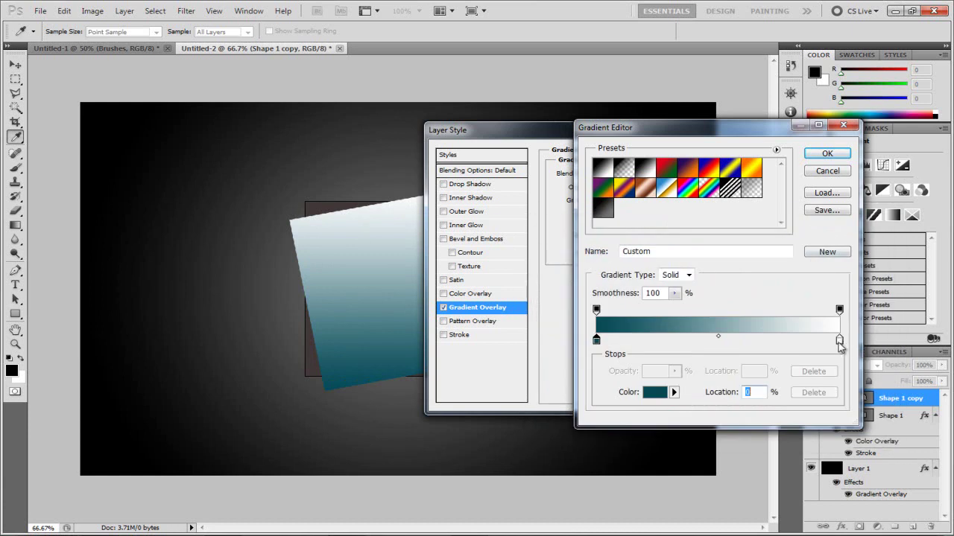
Set the gradient's white end colour stop to #5fbff1.
click(839, 341)
double_click(839, 342)
click(775, 426)
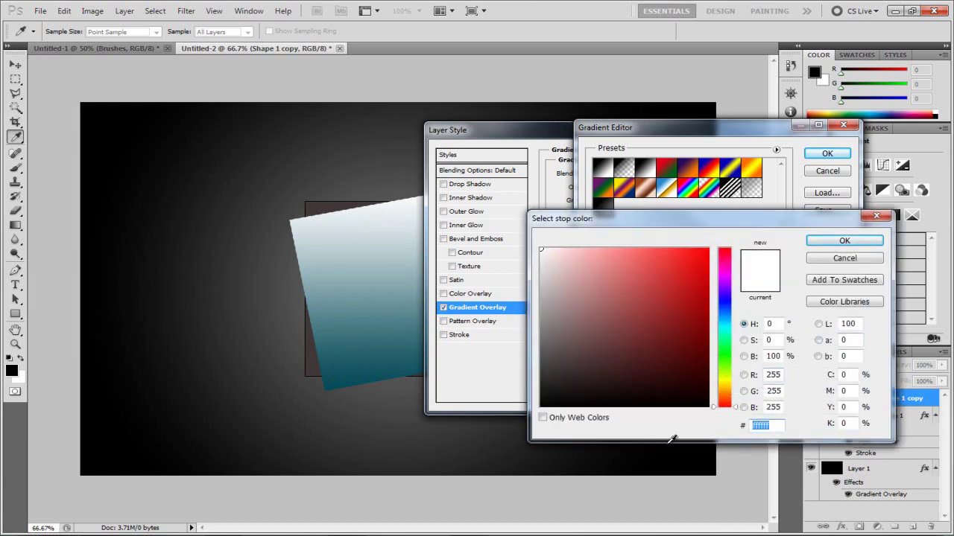
text(5f)
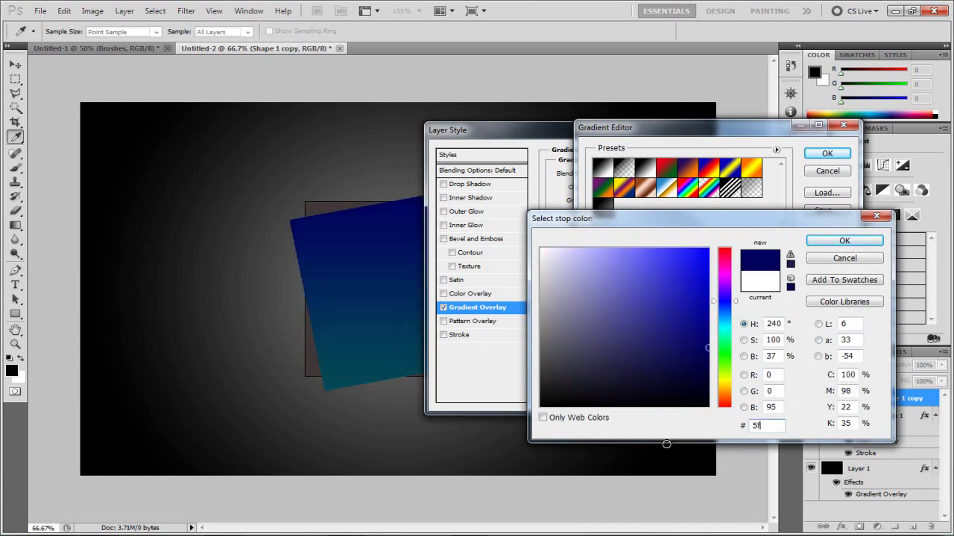
text(bff1)
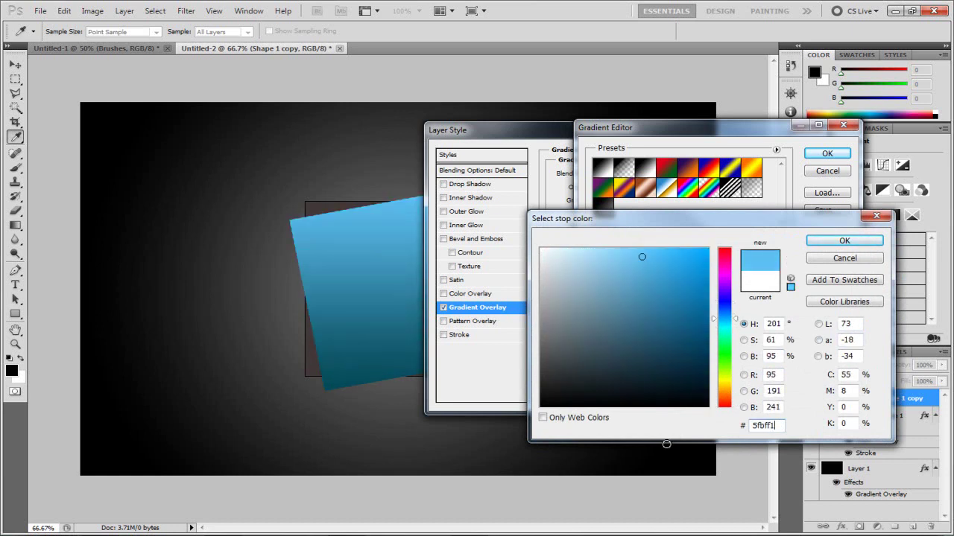
click(844, 241)
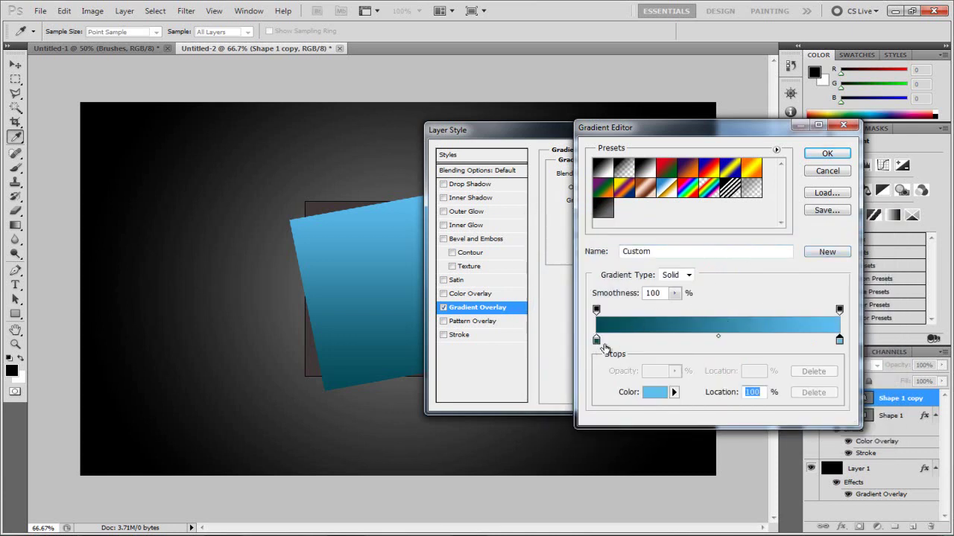
Accept the edited gradient, add a 2 px black outside Stroke to the Shape 1 copy layer and apply the layer style.
click(827, 153)
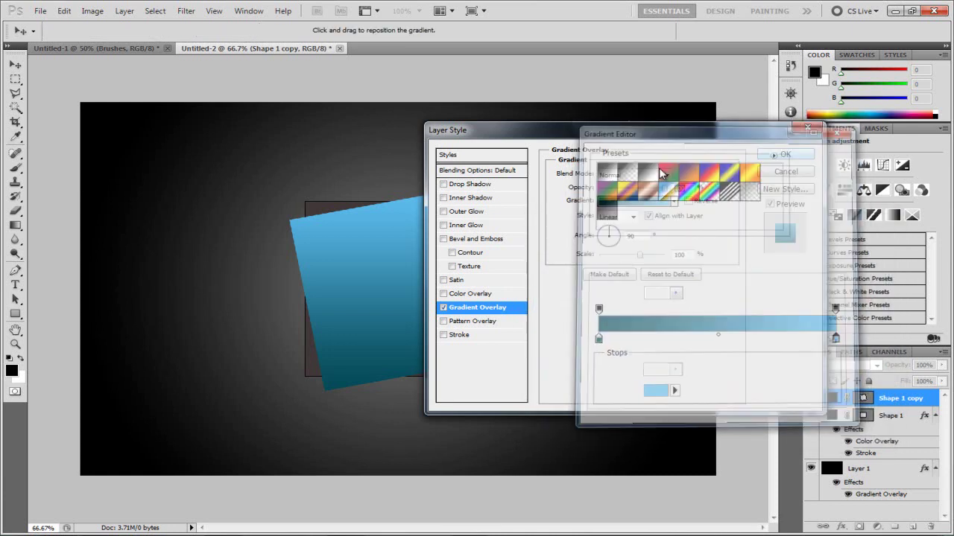
click(457, 335)
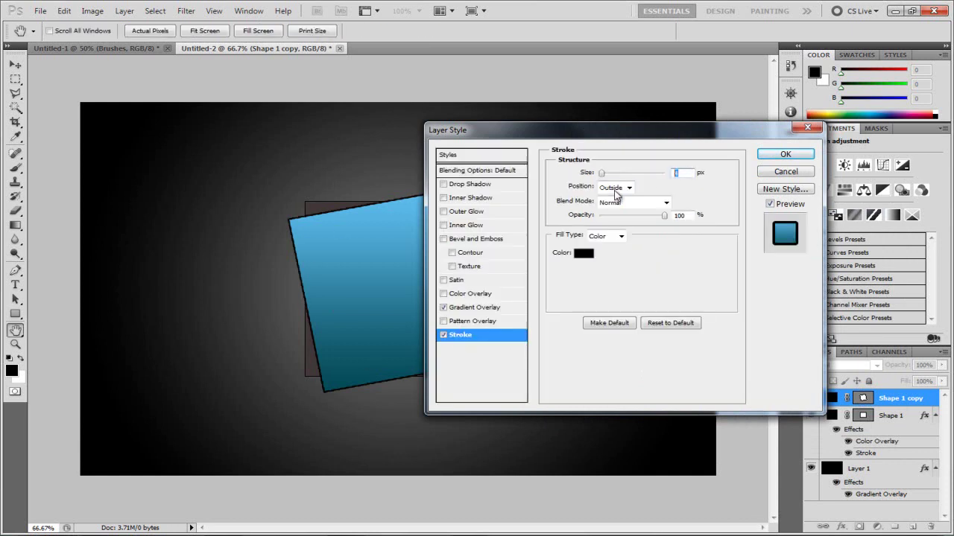
text(2)
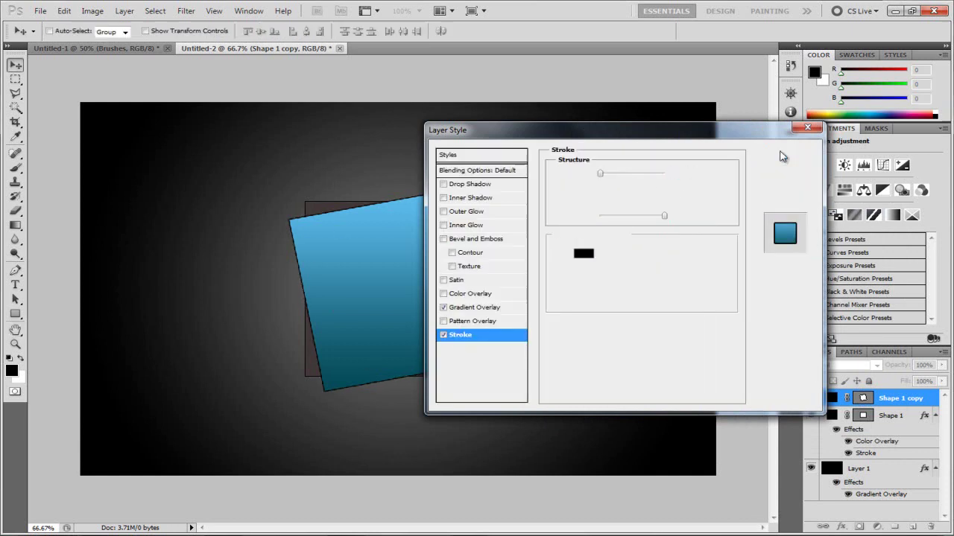
click(784, 155)
key(v)
Add the text PCD in Null Free Regular at 233 pt on a new text layer over the blue square.
click(418, 10)
click(418, 54)
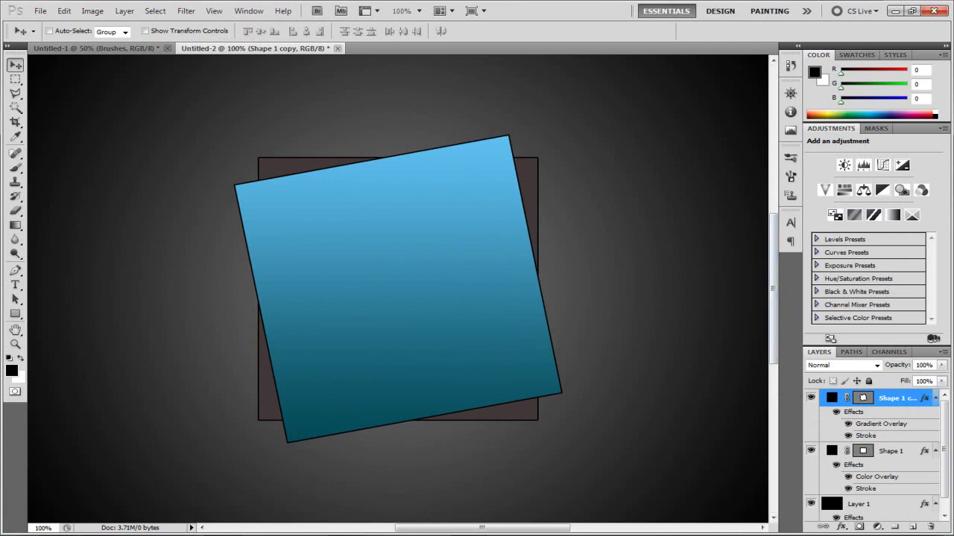
click(15, 285)
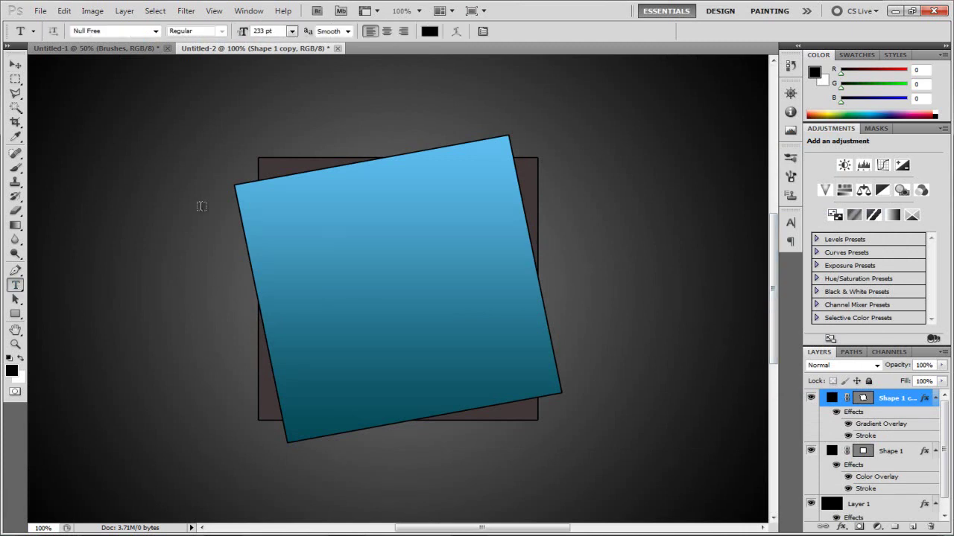
click(112, 32)
click(297, 342)
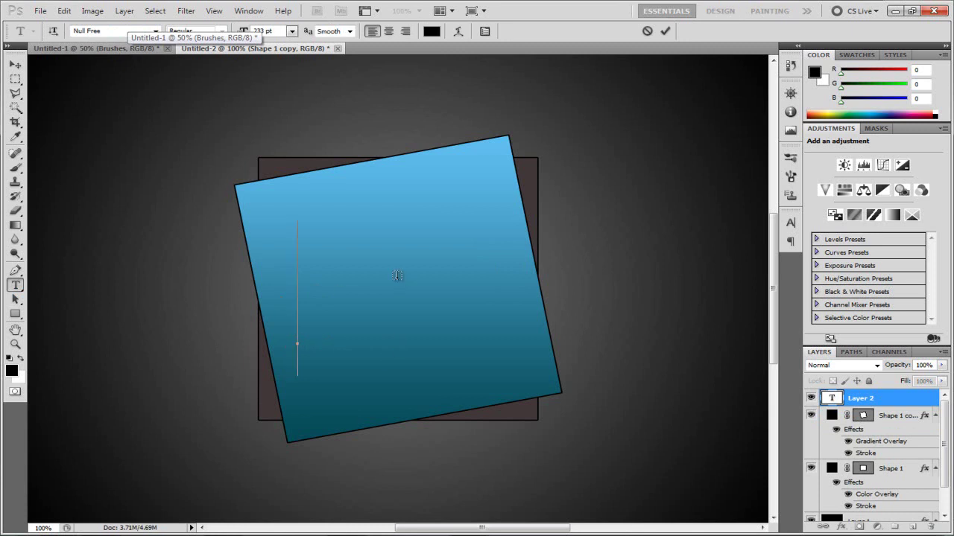
text(PCD)
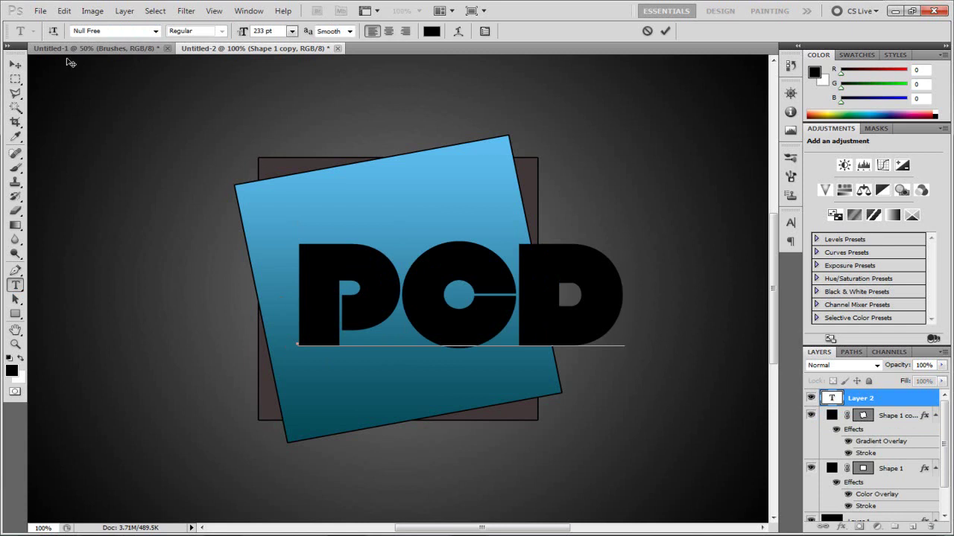
Centre the PCD text over the squares and duplicate its layer, placing the duplicate beneath the original.
click(15, 64)
drag(437, 325, 381, 318)
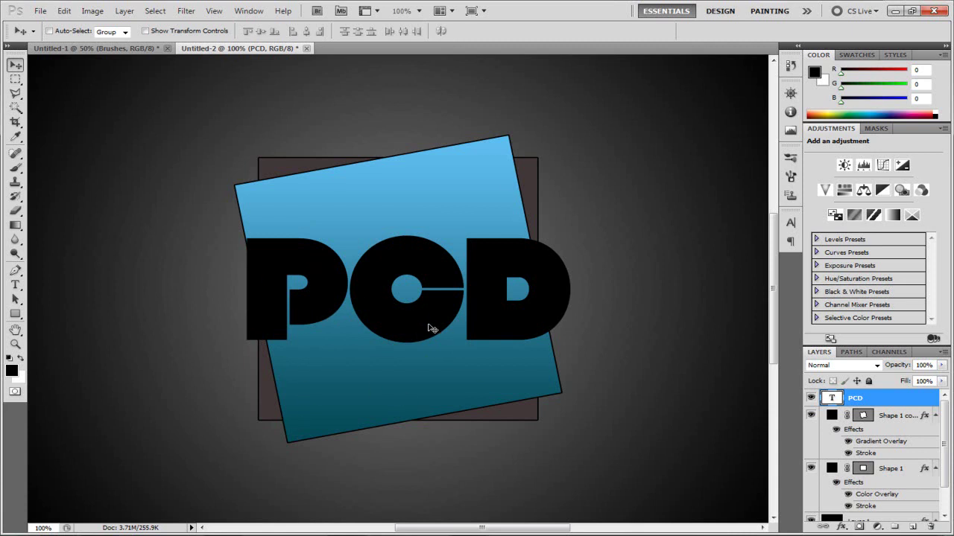
key(Left)
key(Left)
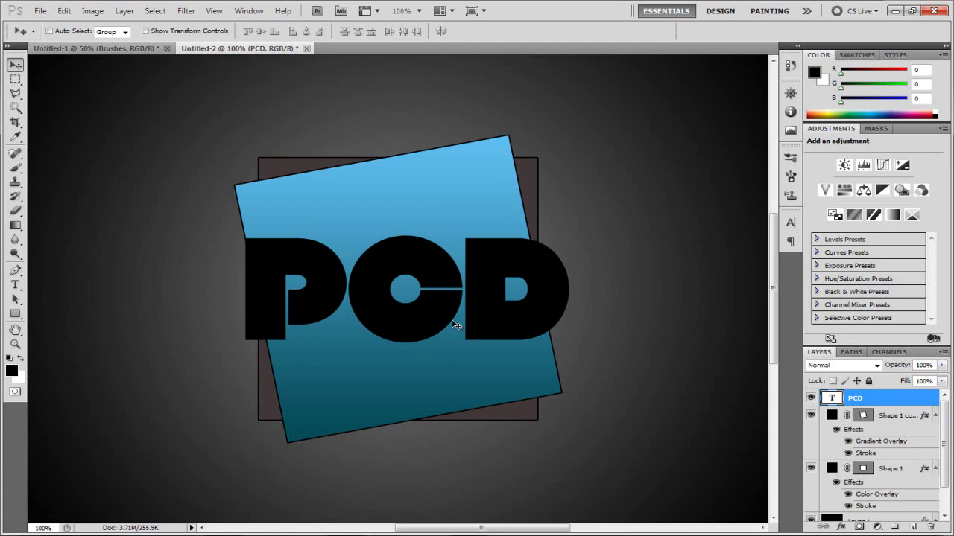
key(Right)
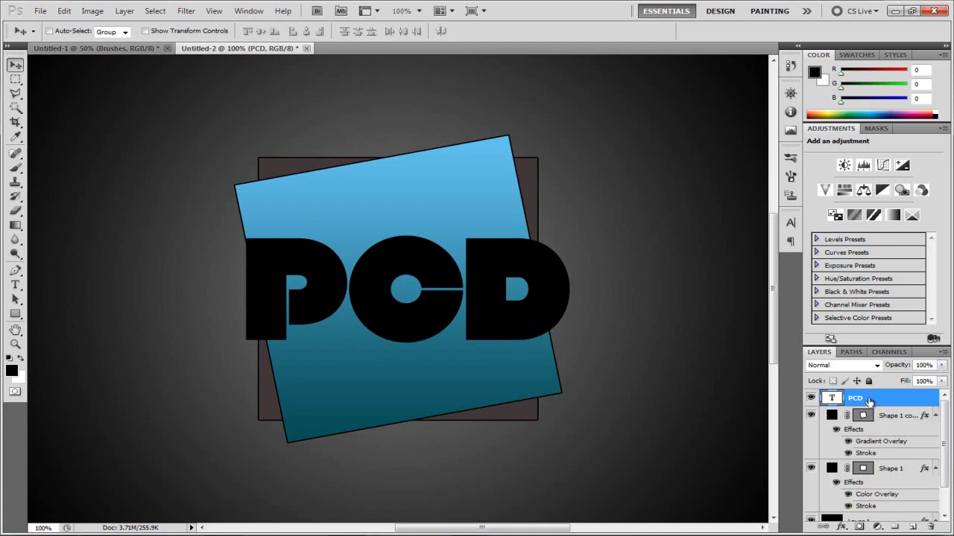
key(ctrl+j)
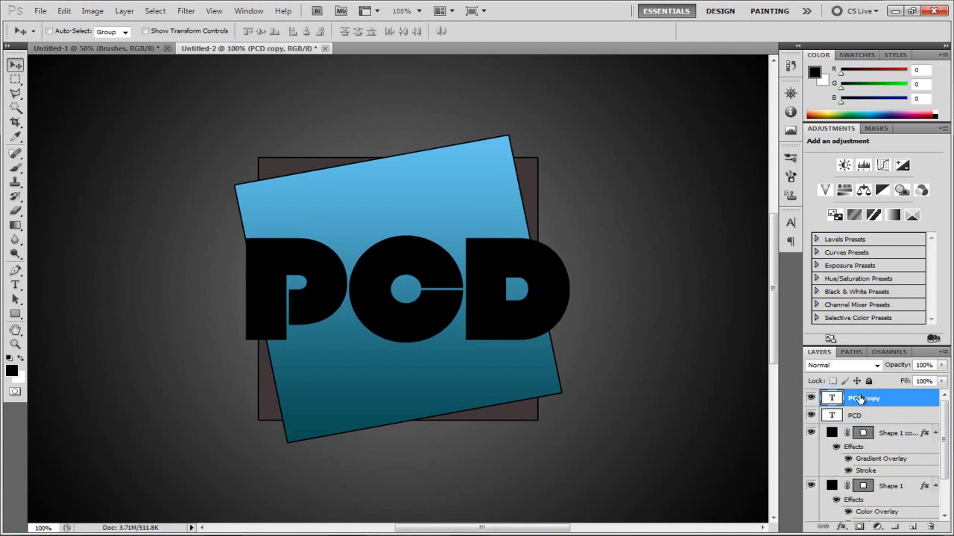
drag(869, 400, 870, 431)
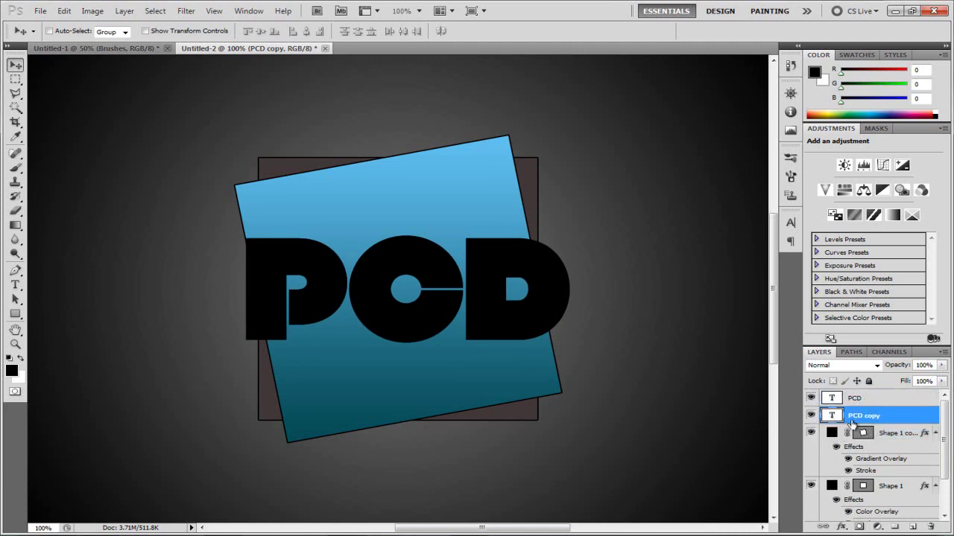
Add a Gradient Overlay to the original PCD text layer and set the gradient's starting colour stop to #1f1f1f.
click(868, 400)
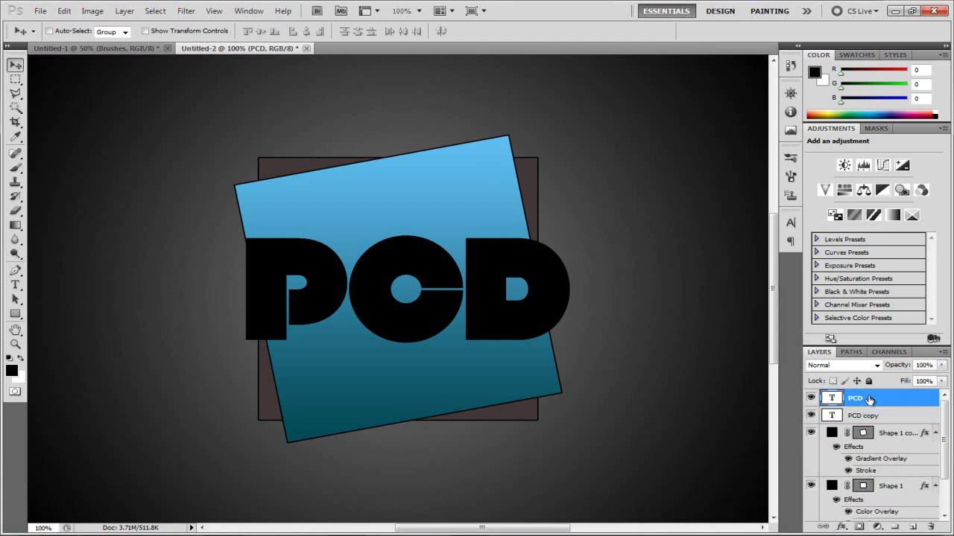
click(842, 529)
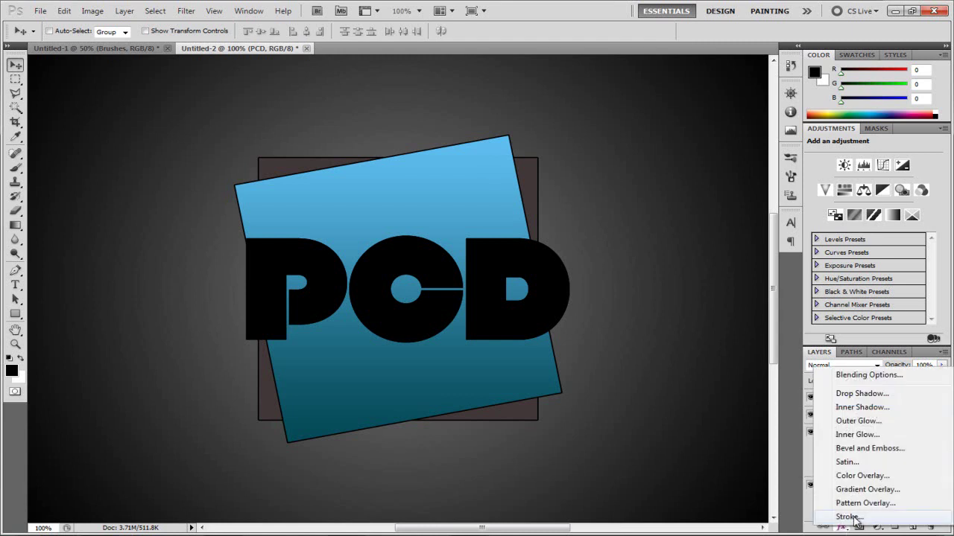
click(875, 503)
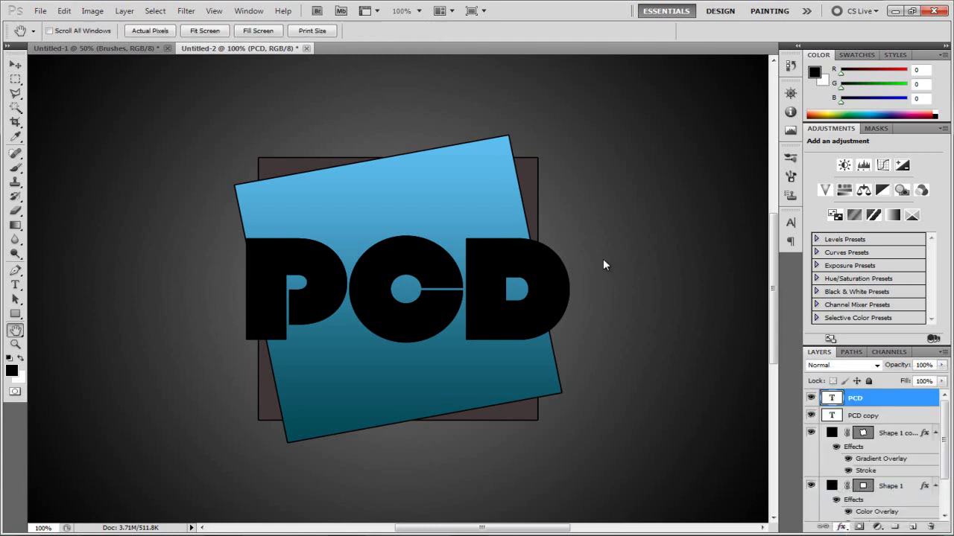
click(633, 202)
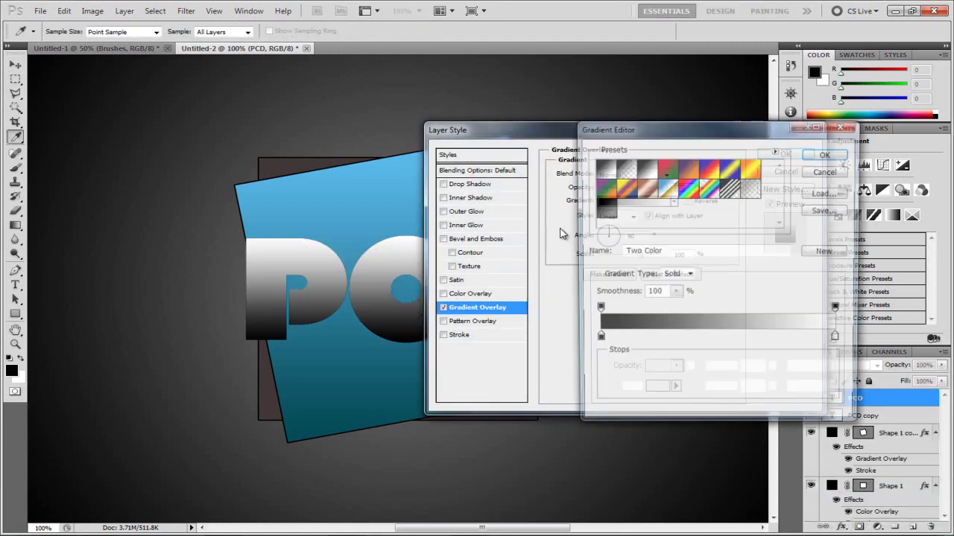
click(597, 341)
click(655, 392)
double_click(780, 426)
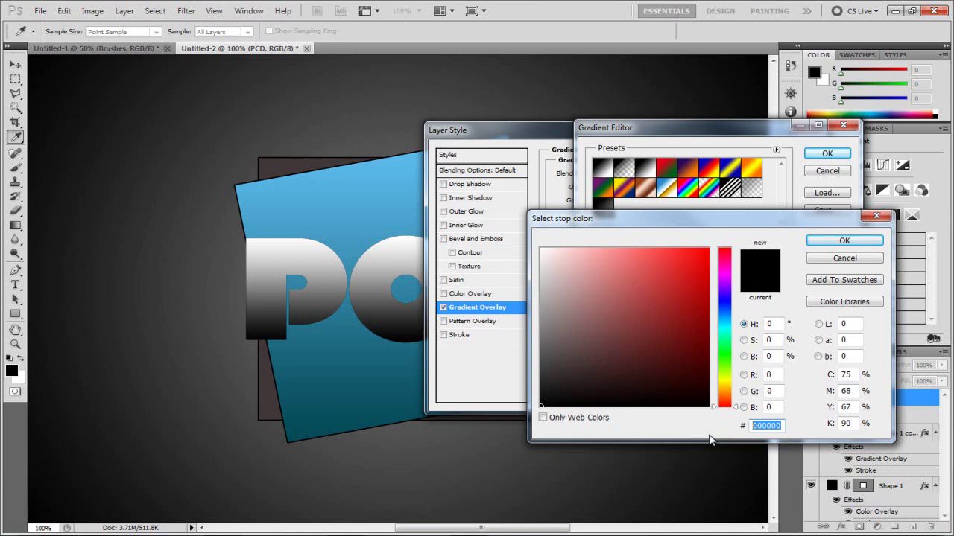
text(1f)
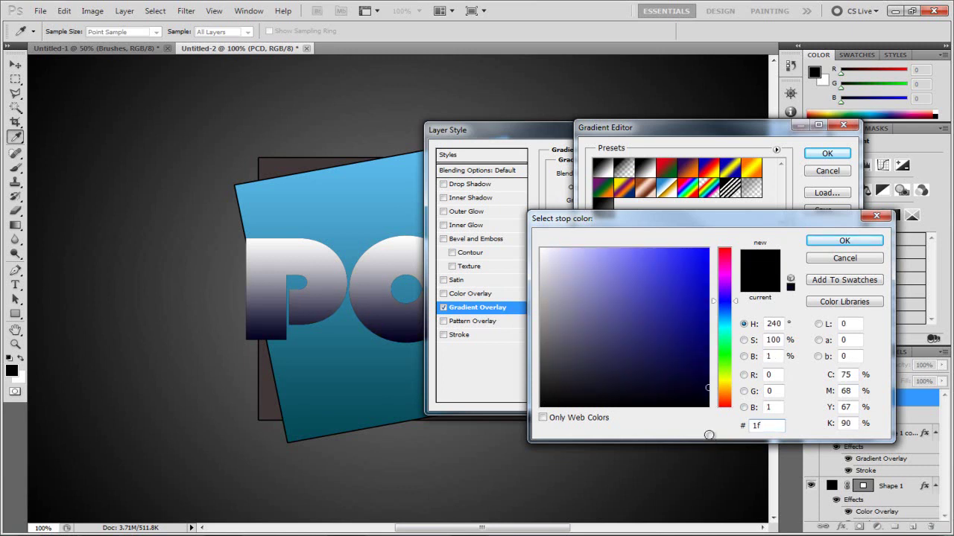
text(1f1f)
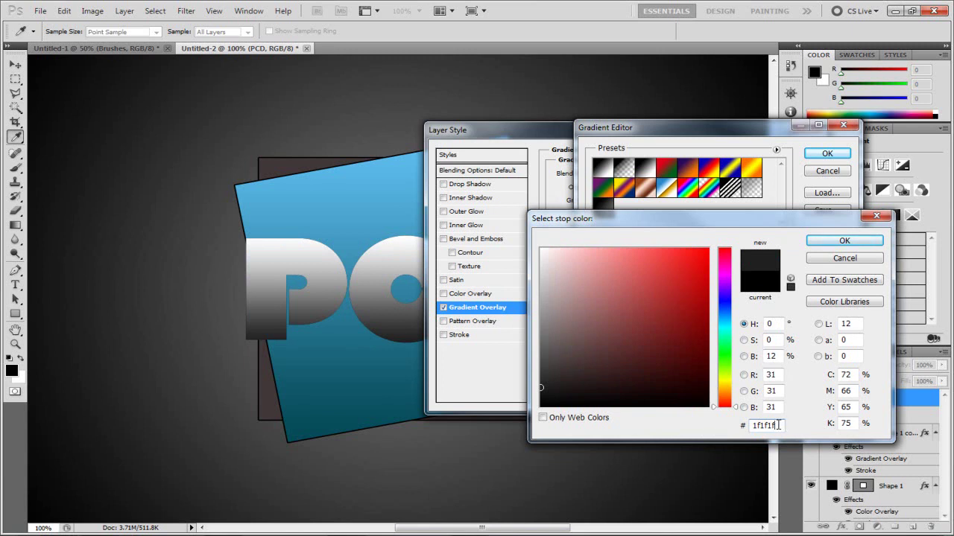
click(844, 241)
Set the gradient's white end colour stop to #858585 and accept the gradient.
click(838, 340)
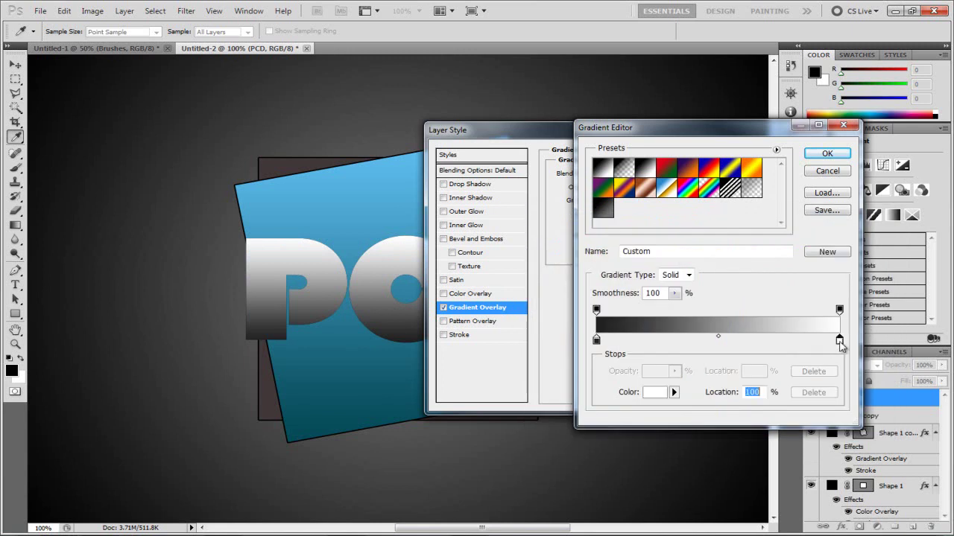
double_click(839, 340)
double_click(754, 425)
text(858585)
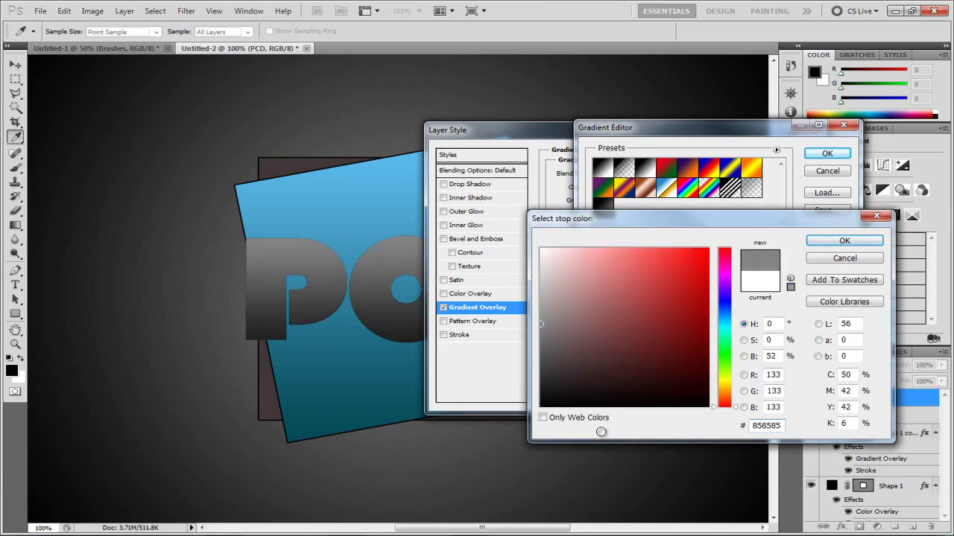
click(844, 241)
click(827, 153)
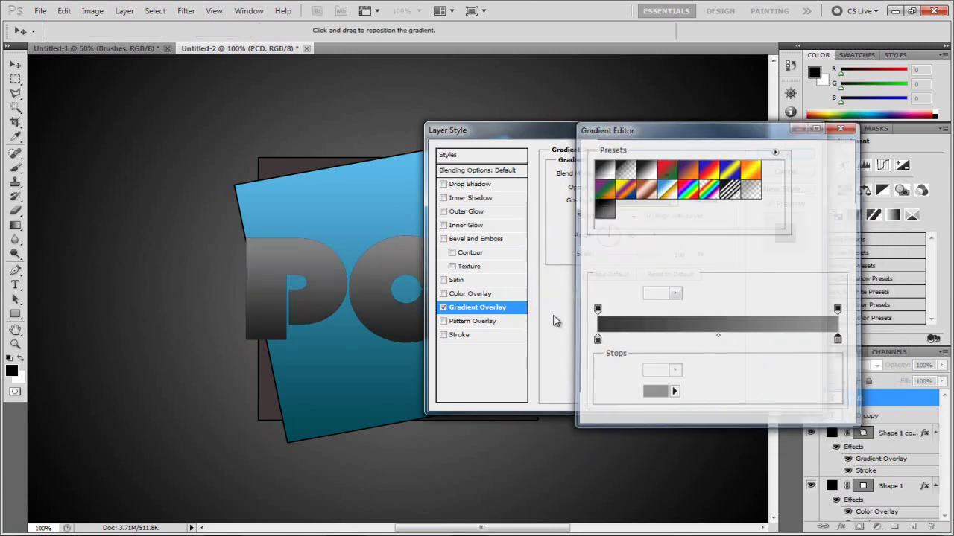
Add a 3 px black outside Stroke to the PCD layer and apply the layer style.
click(459, 336)
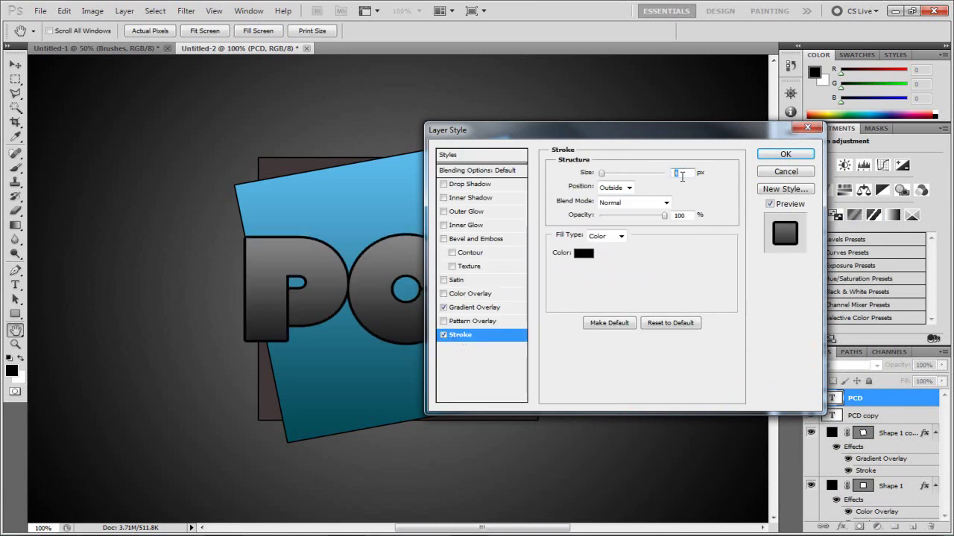
text(3)
click(797, 154)
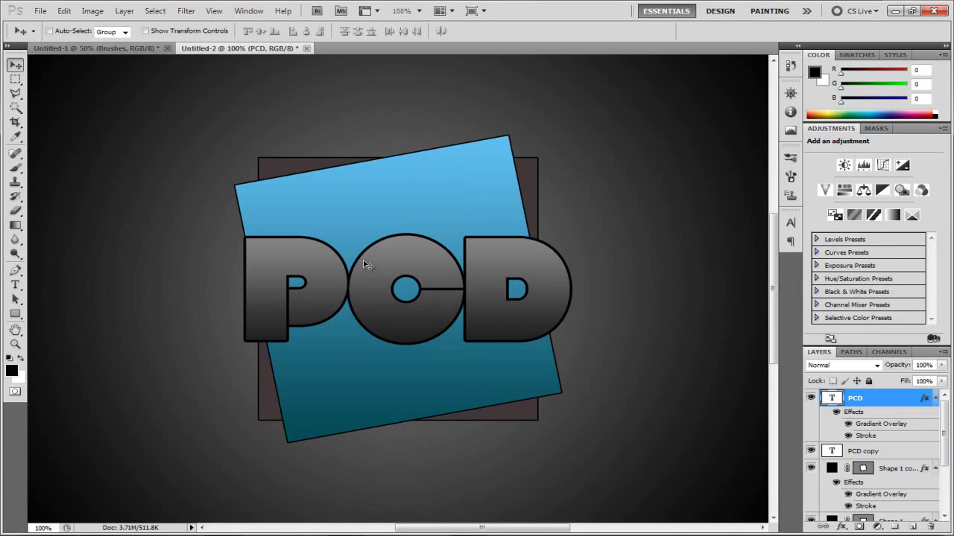
Examine the finished PCD logo in the Untitled-1 document at 100% zoom and return to Untitled-2.
key(shift+alt+o)
key(ctrl+Tab)
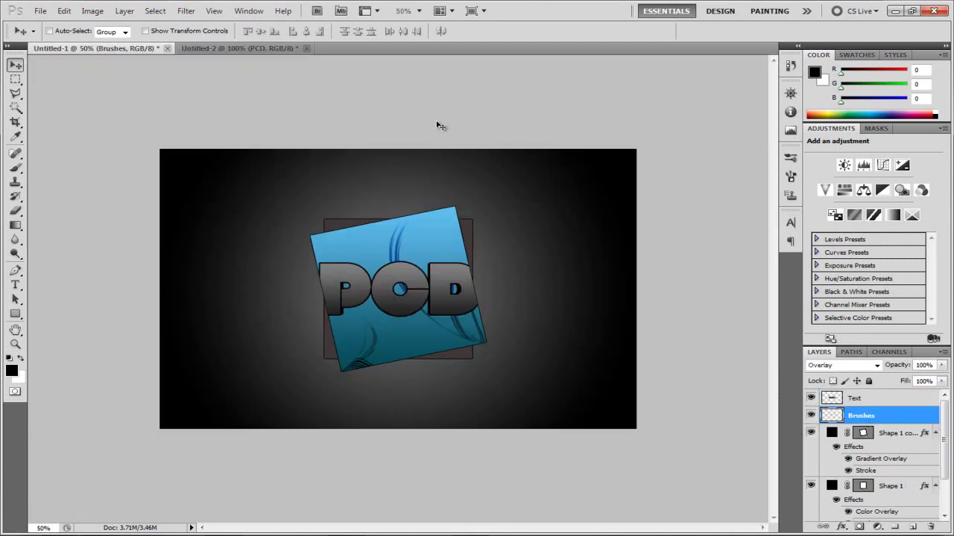
click(418, 10)
click(423, 53)
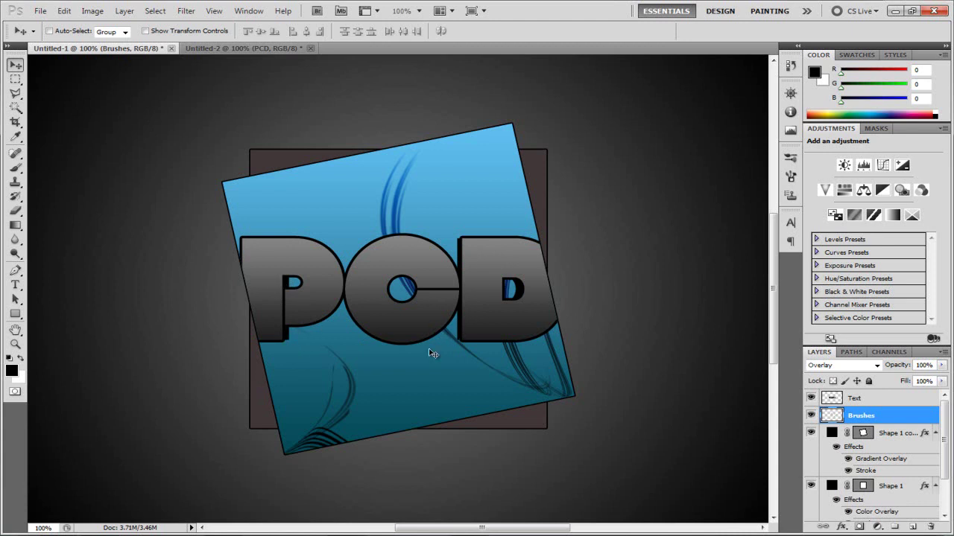
click(214, 47)
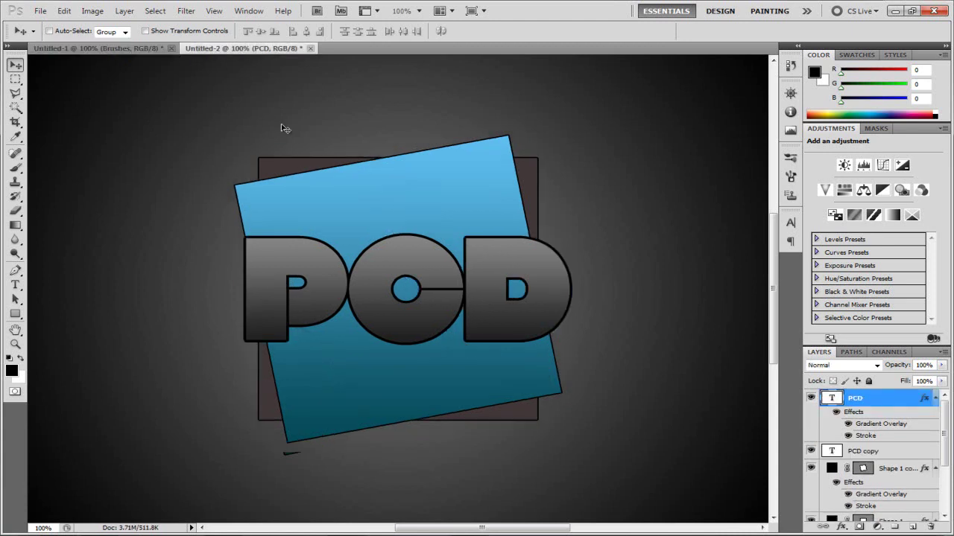
Narrow the PCD copy layer from its right edge to about 95% width with Free Transform and commit it.
click(875, 453)
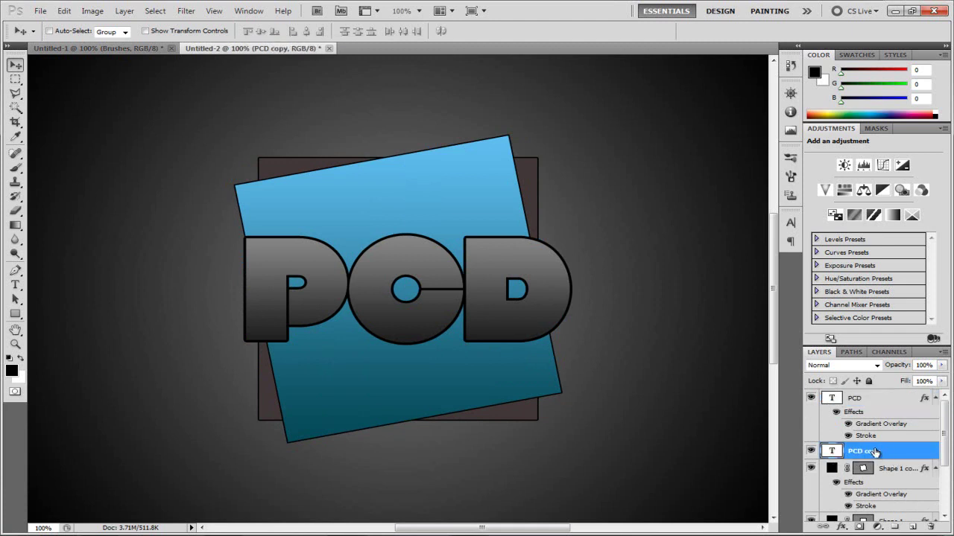
key(ctrl+t)
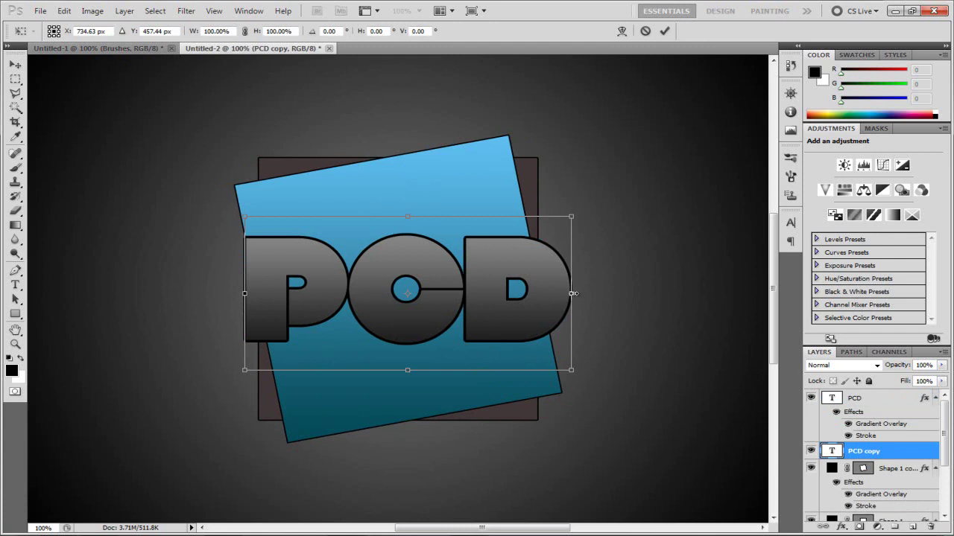
mouse_move(573, 293)
mouse_down()
mouse_move(552, 294)
mouse_move(560, 293)
mouse_up()
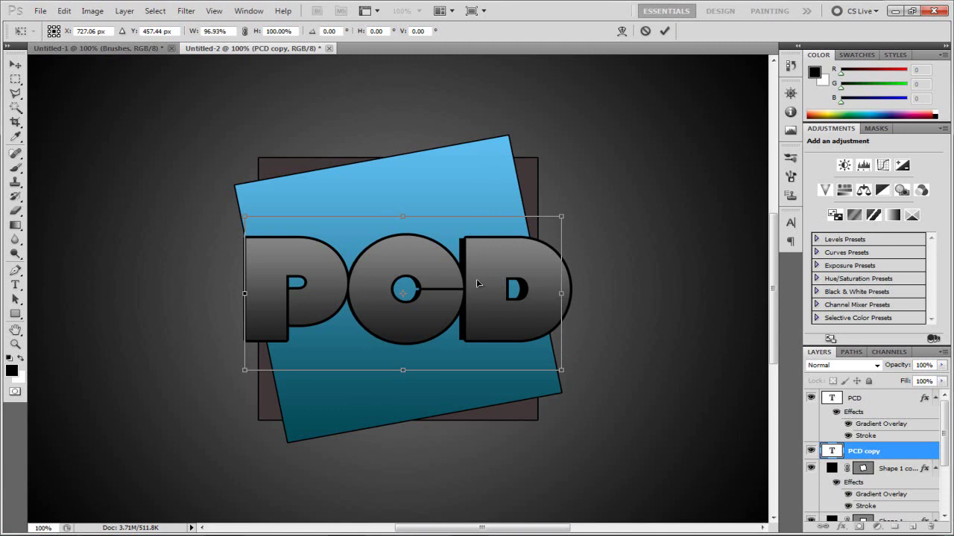
drag(558, 294, 555, 294)
drag(561, 294, 557, 295)
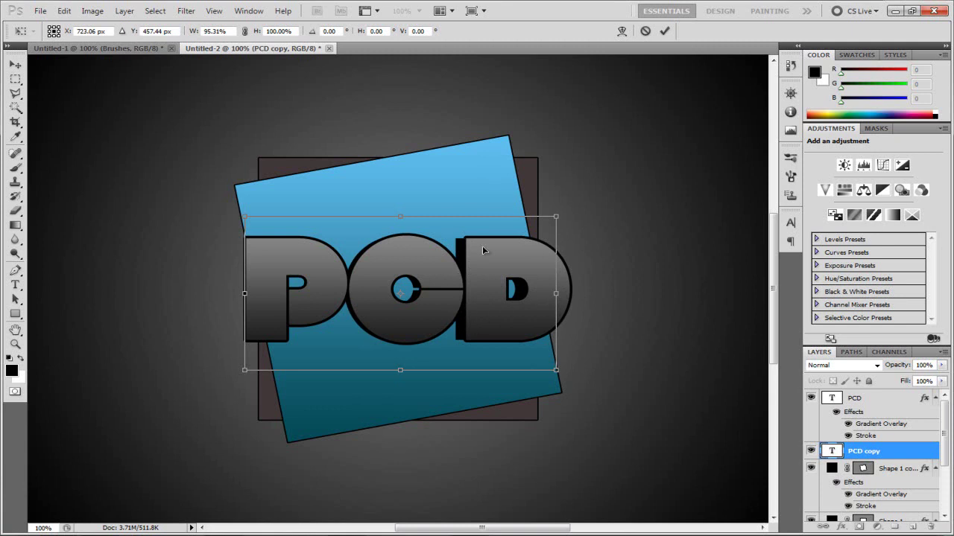
click(665, 32)
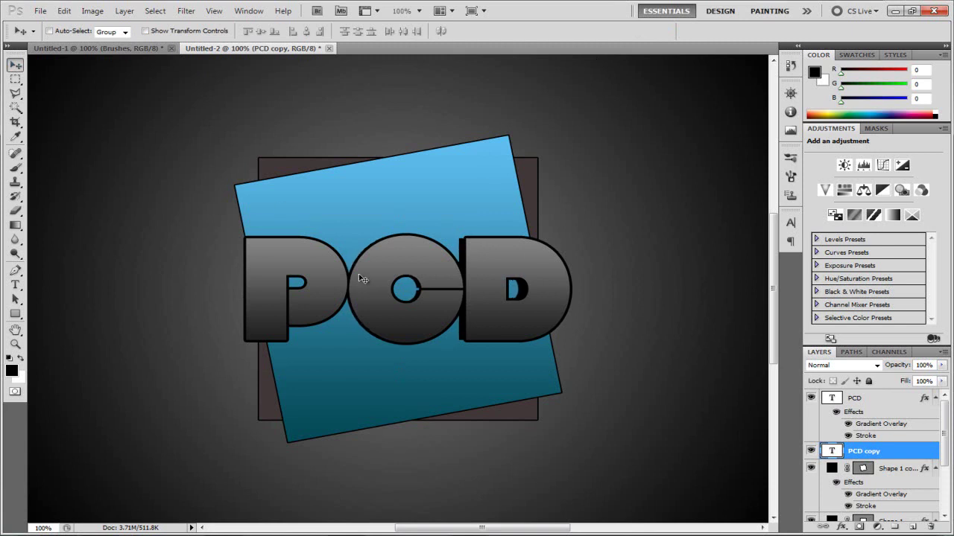
Nudge the PCD copy layer slightly to the right and stretch it up and down to about 105% height.
key(Right)
key(Right)
key(ctrl+t)
drag(409, 216, 408, 212)
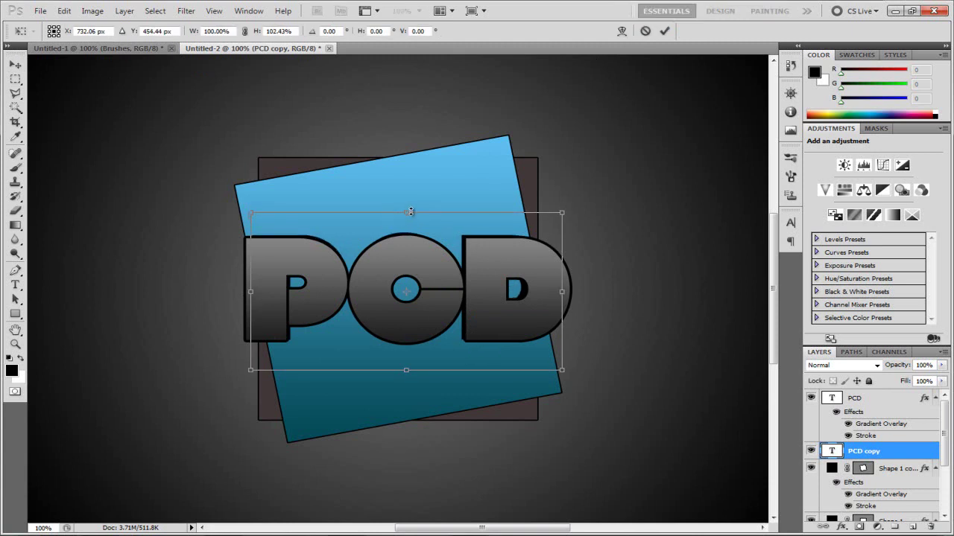
drag(408, 373, 408, 377)
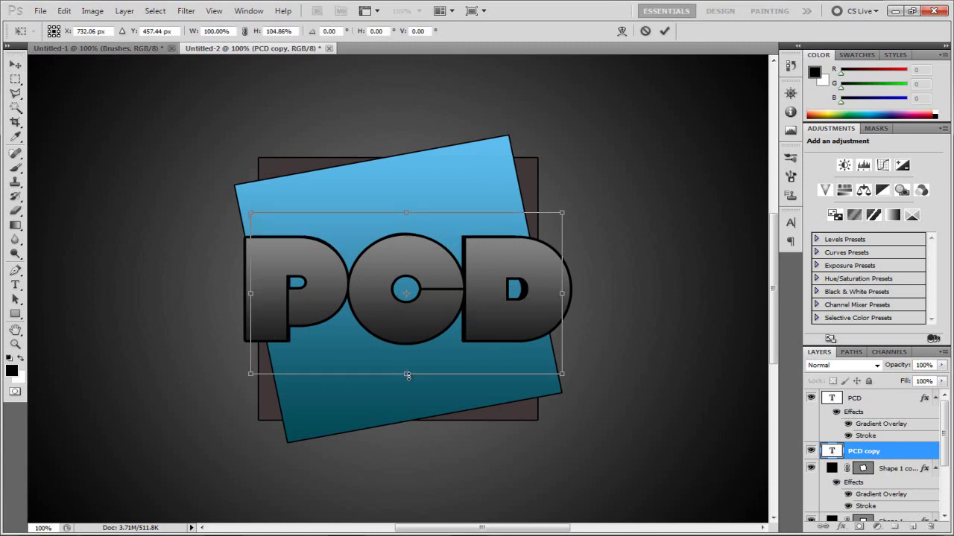
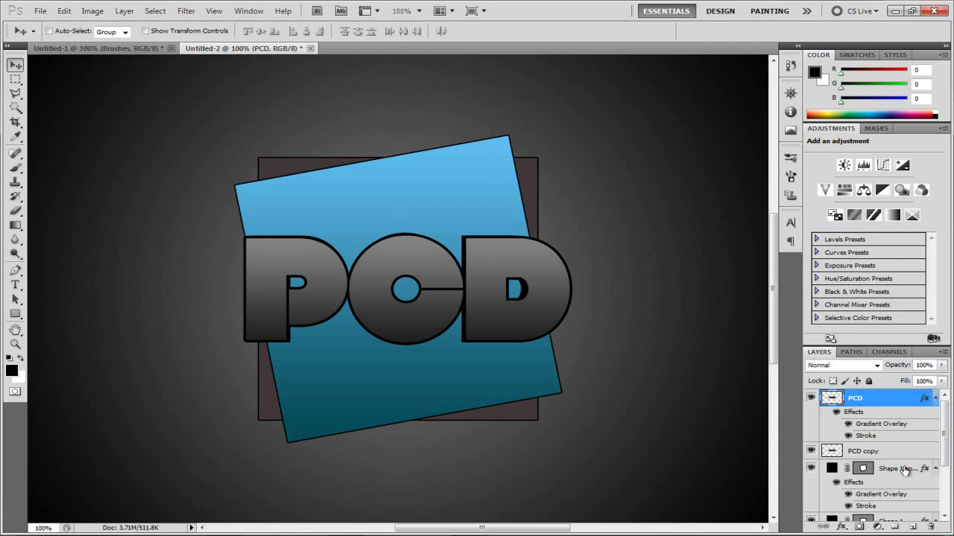
Merge the PCD and PCD copy layers into one layer and rename it Text.
shift+click(867, 451)
right_click(874, 403)
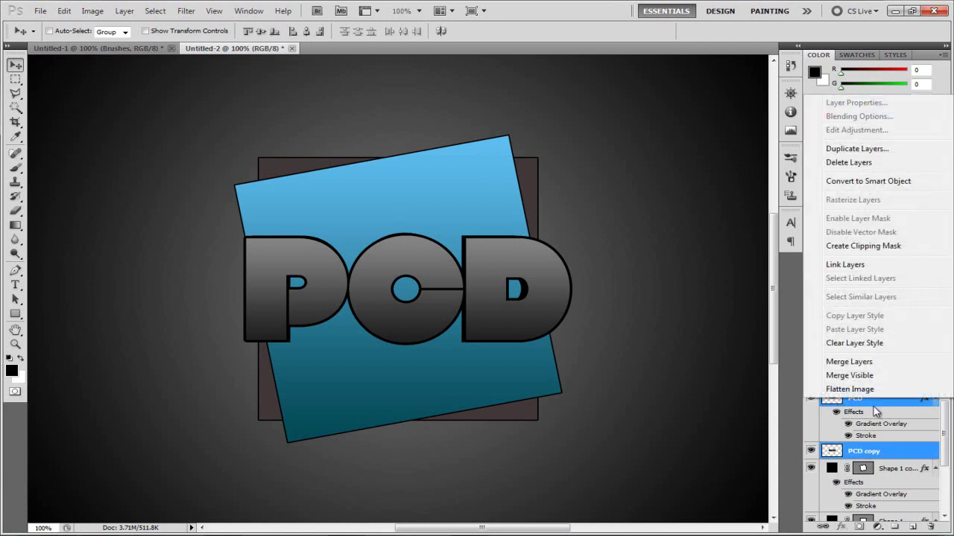
click(850, 362)
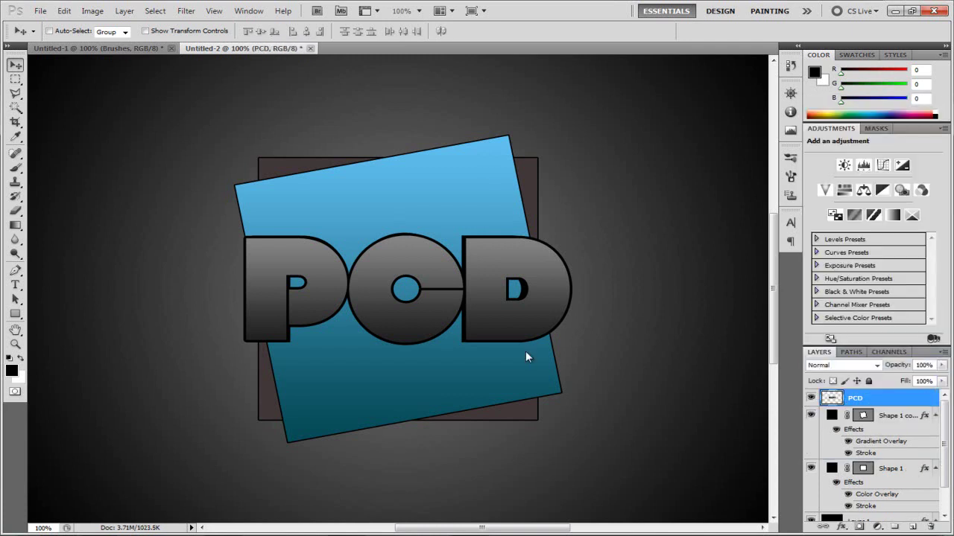
double_click(855, 400)
text(Te)
key(BackSpace)
key(BackSpace)
text(Text)
key(Return)
At 200% zoom, draw a closed Pen path around the part of the D extending past the blue square's right edge.
click(420, 11)
click(417, 69)
drag(492, 528, 529, 527)
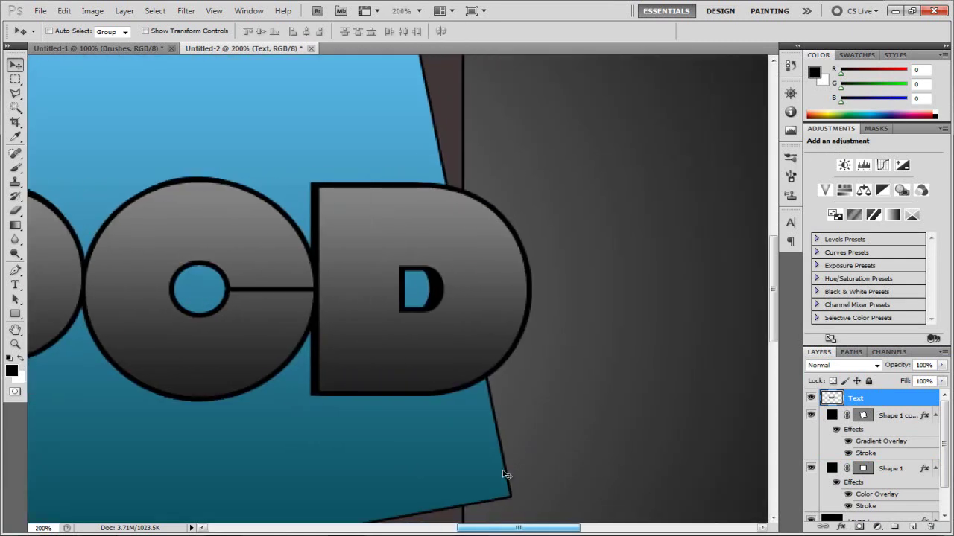
click(16, 273)
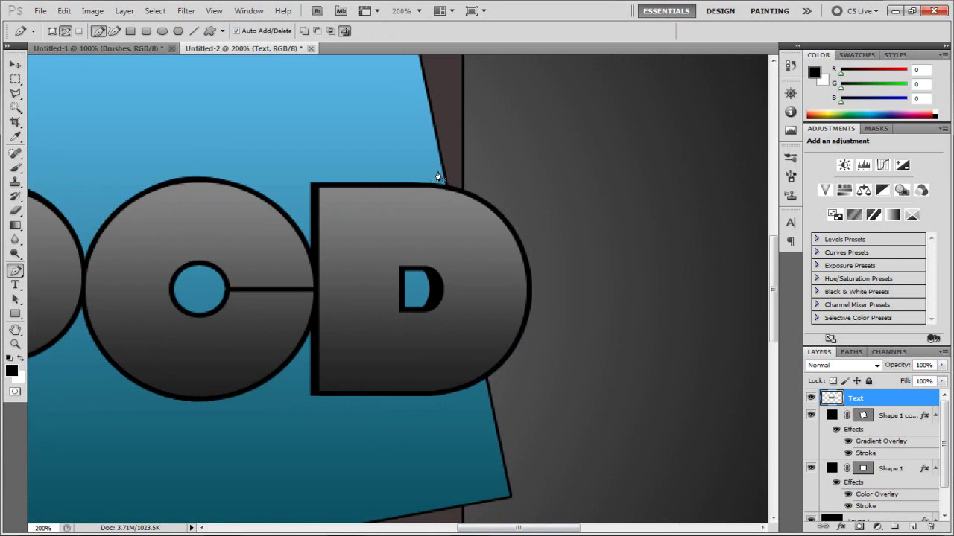
click(490, 403)
click(562, 367)
click(571, 252)
click(522, 188)
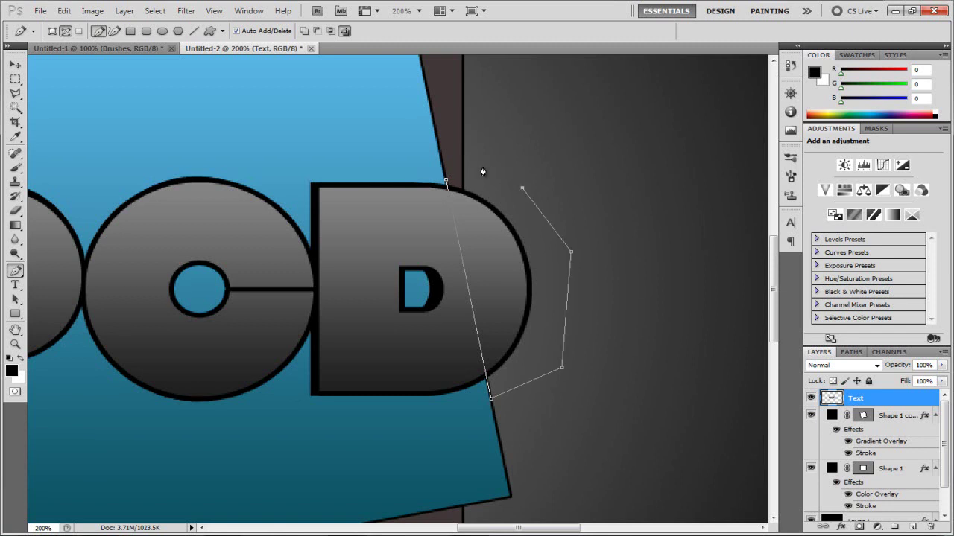
click(446, 181)
Convert the path around the D to a selection with 0 px feather, delete the enclosed part of the letter and deselect.
right_click(522, 285)
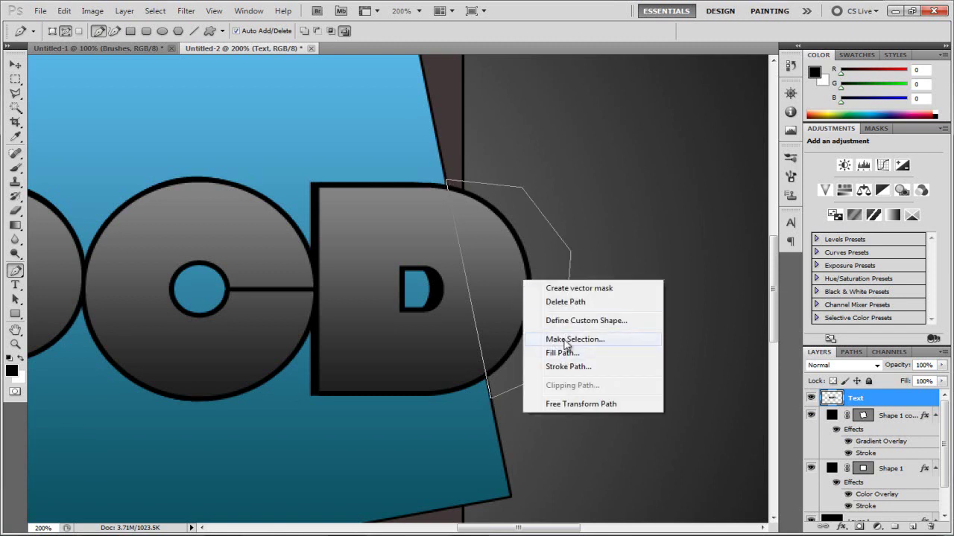
click(567, 339)
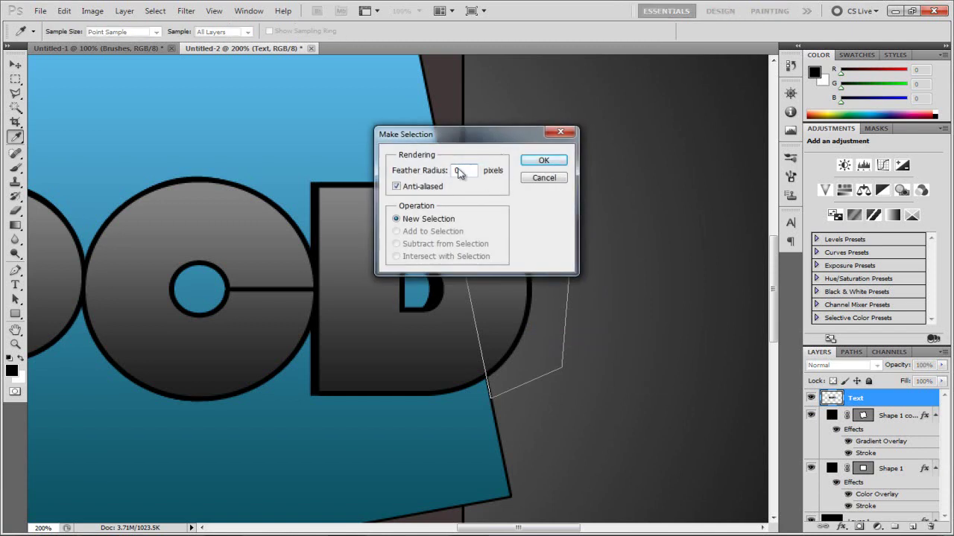
click(544, 161)
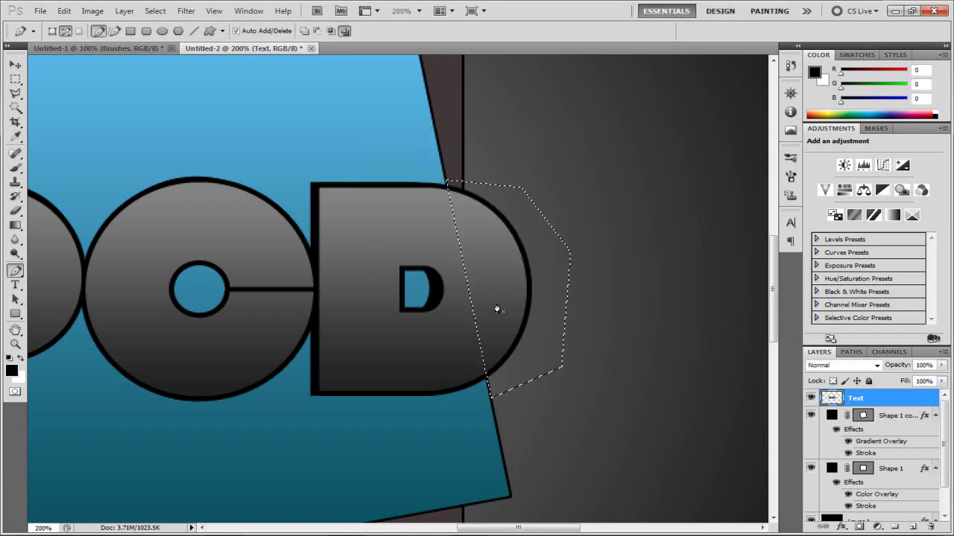
key(Delete)
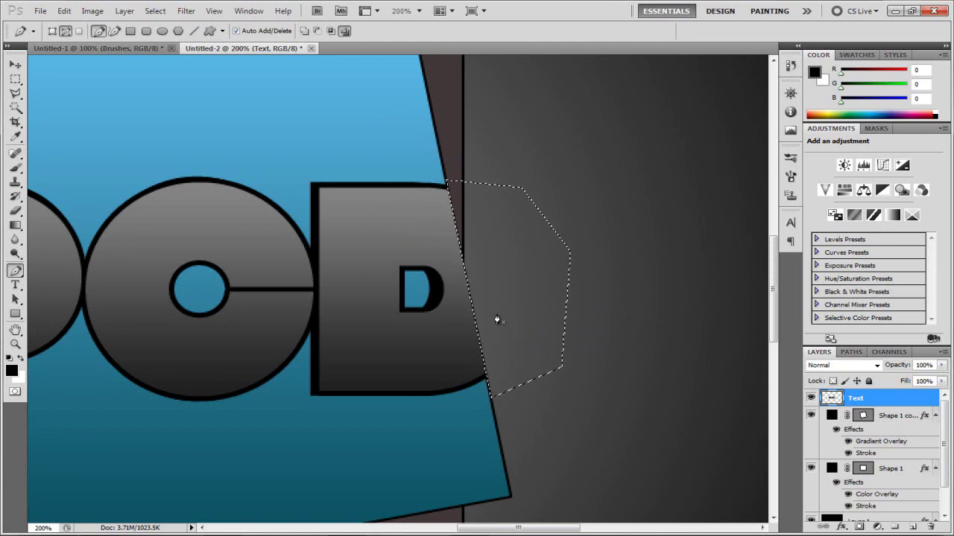
key(ctrl+d)
Draw a closed Pen path around the part of the P extending past the blue square's left edge.
drag(584, 532, 490, 529)
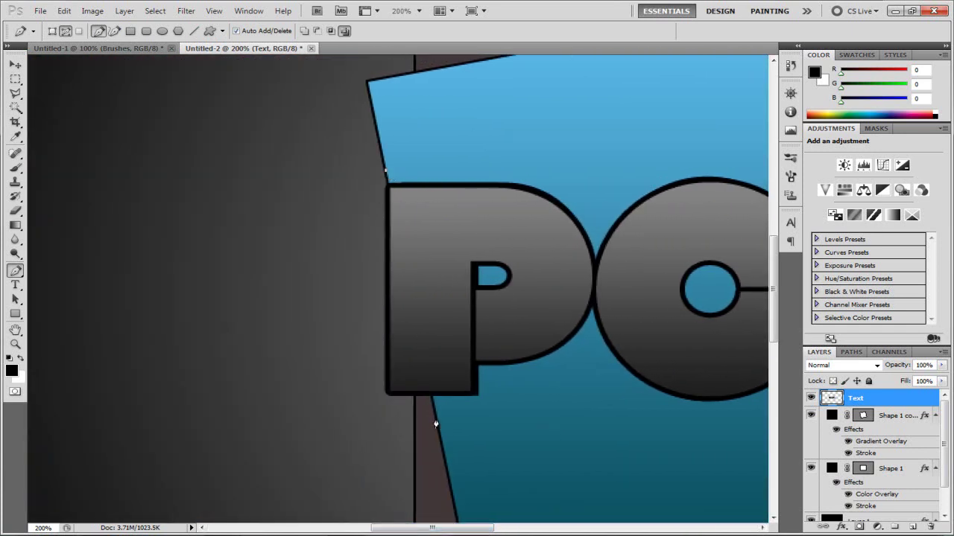
click(437, 422)
click(369, 433)
click(343, 338)
click(347, 225)
click(375, 184)
click(385, 174)
Convert the path around the P to a selection with 0 px feather, delete the enclosed part of the letter and deselect.
right_click(381, 258)
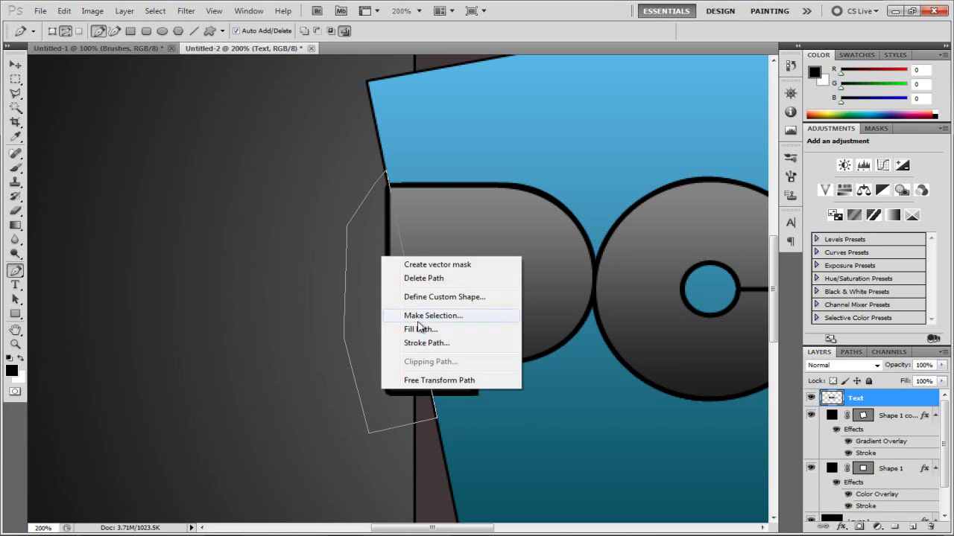
click(427, 319)
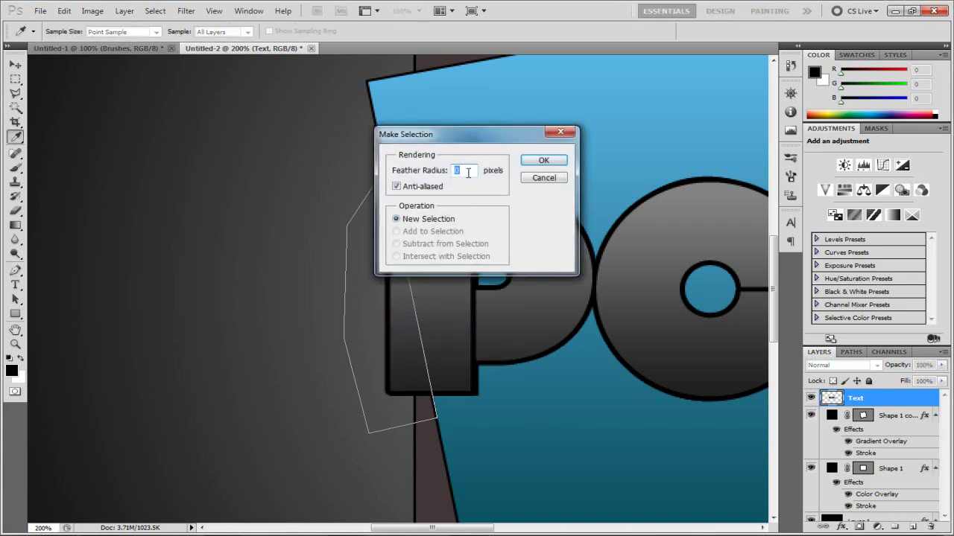
click(544, 161)
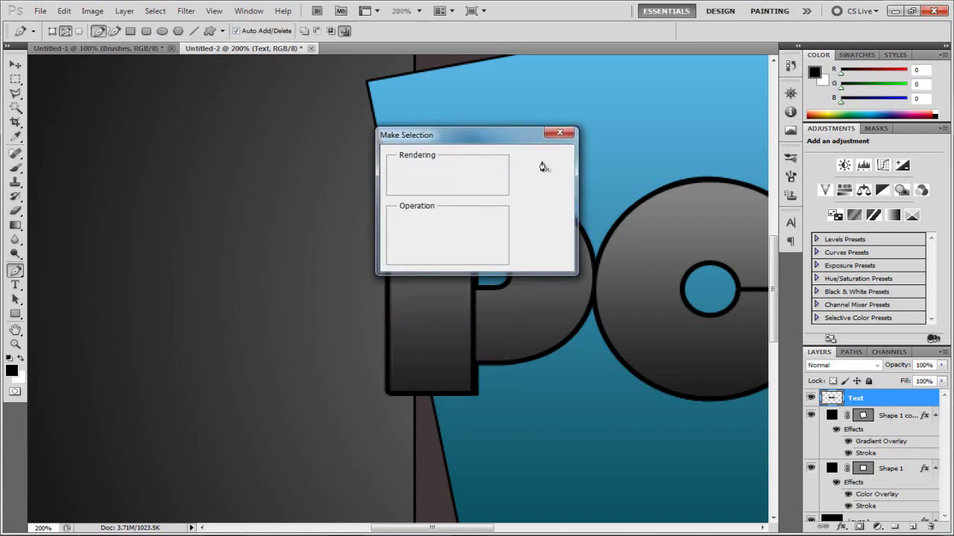
key(Delete)
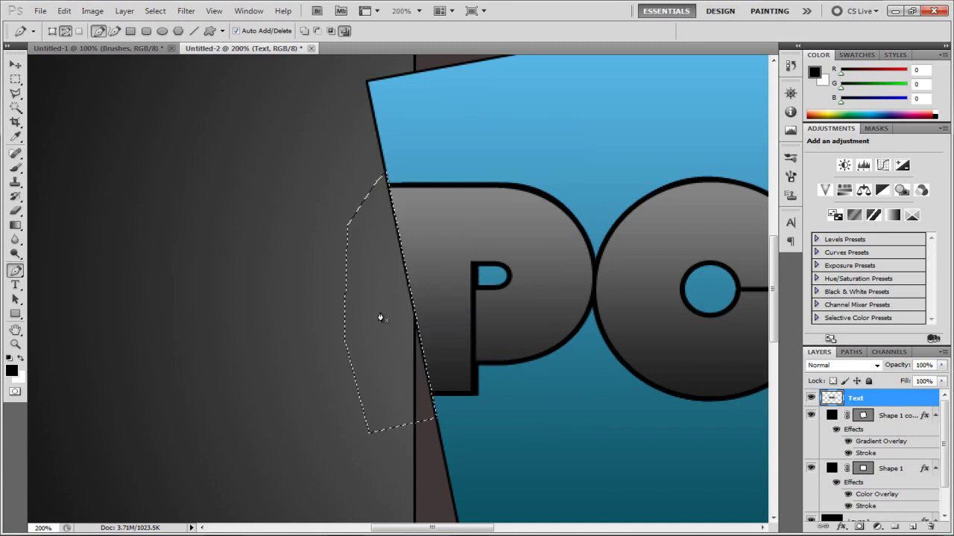
key(ctrl+d)
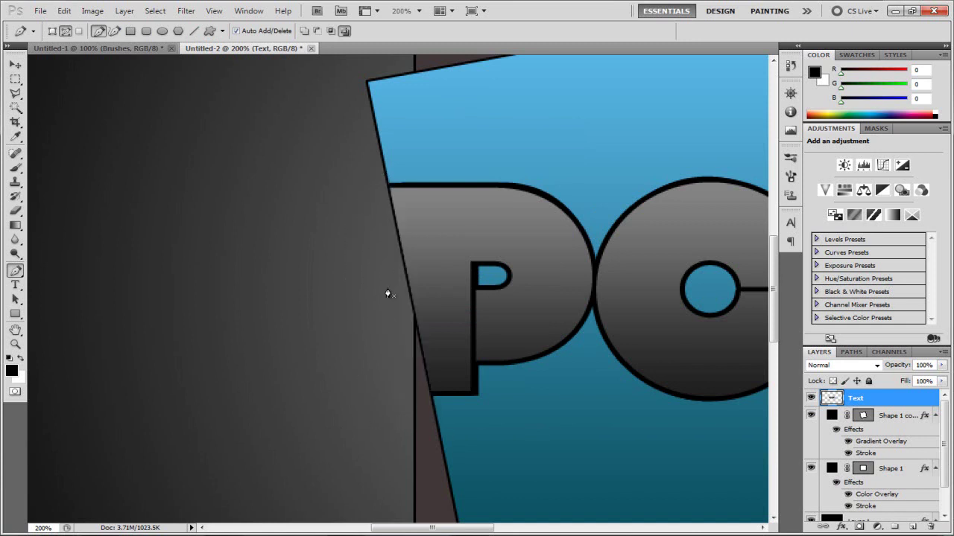
Examine the trimmed logo at 100% zoom and compare it with the finished logo in Untitled-1, ending back in Untitled-2.
click(16, 65)
click(419, 11)
click(432, 54)
drag(494, 529, 529, 516)
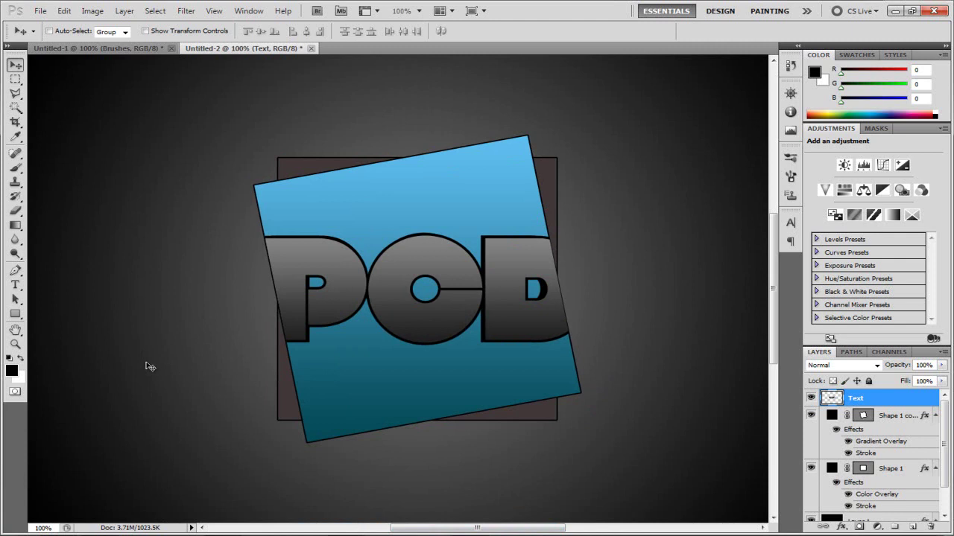
click(113, 46)
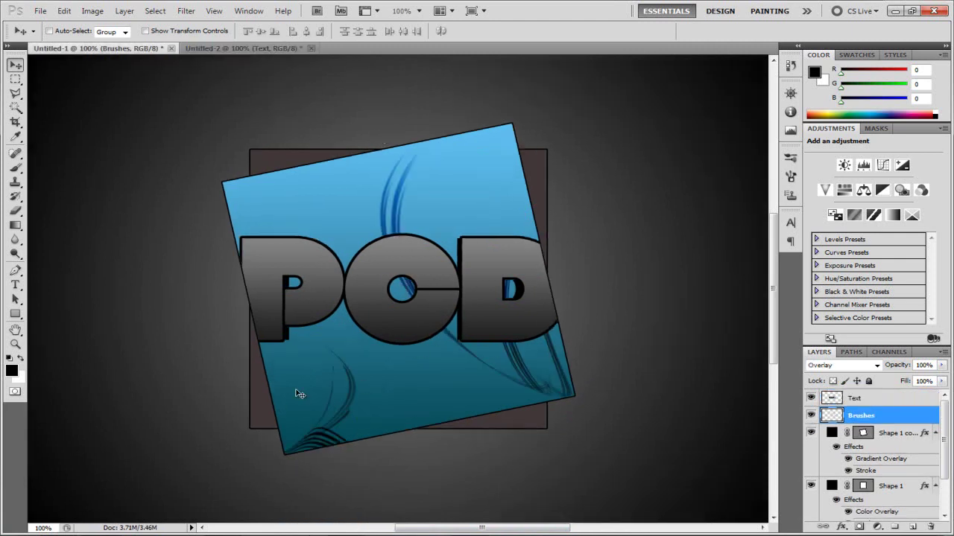
click(231, 46)
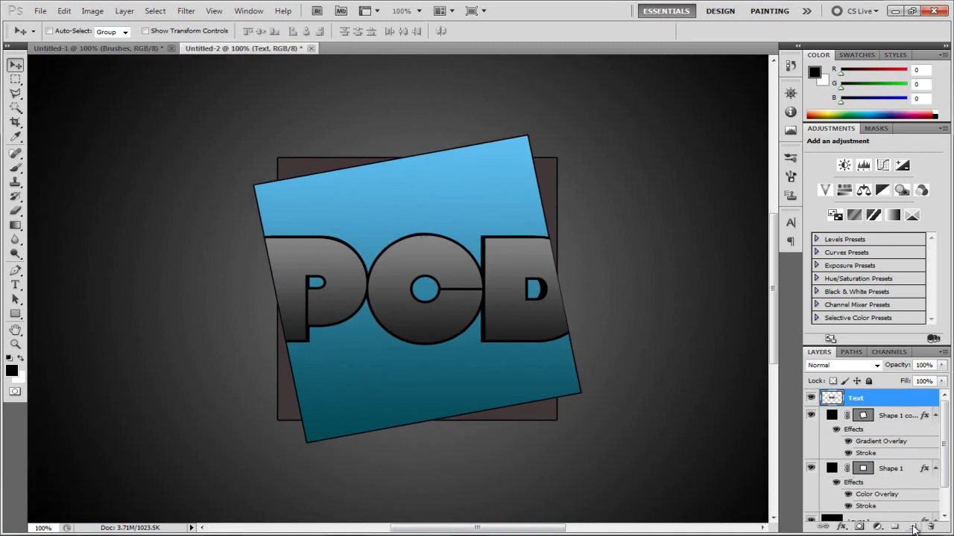
Add a new layer above Text, name it Brushes and keep it selected.
click(910, 529)
double_click(856, 398)
text(Br)
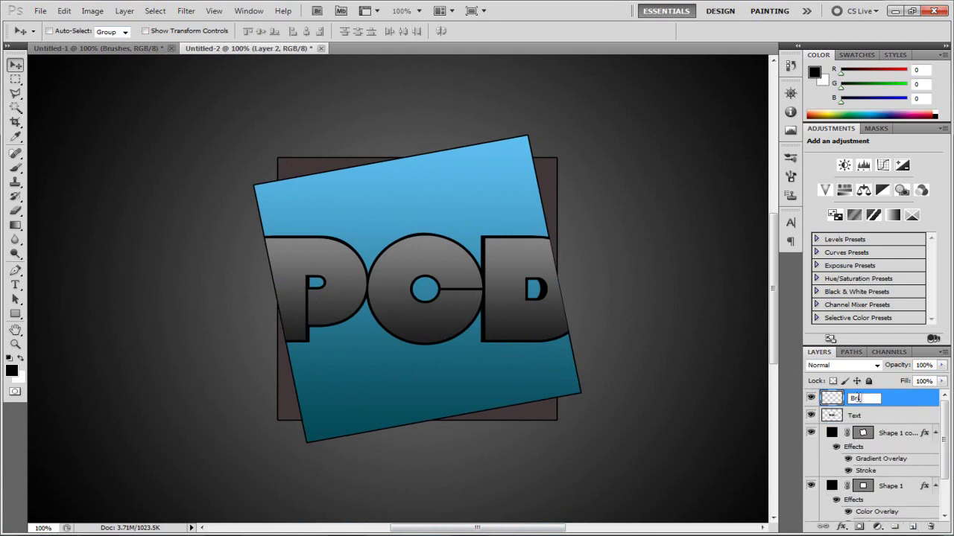
text(ushes)
click(878, 419)
click(887, 400)
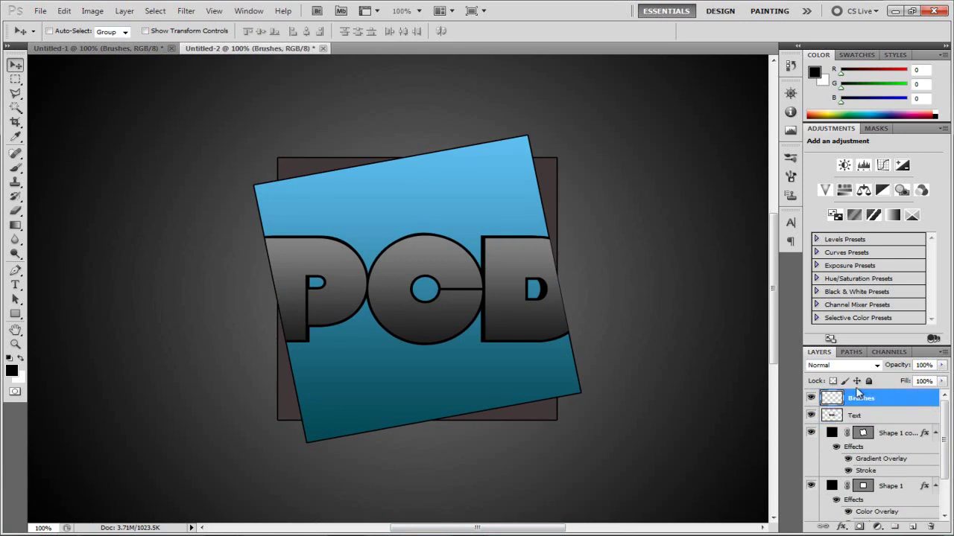
Activate the Brush tool and open its brush presets.
click(16, 167)
click(68, 33)
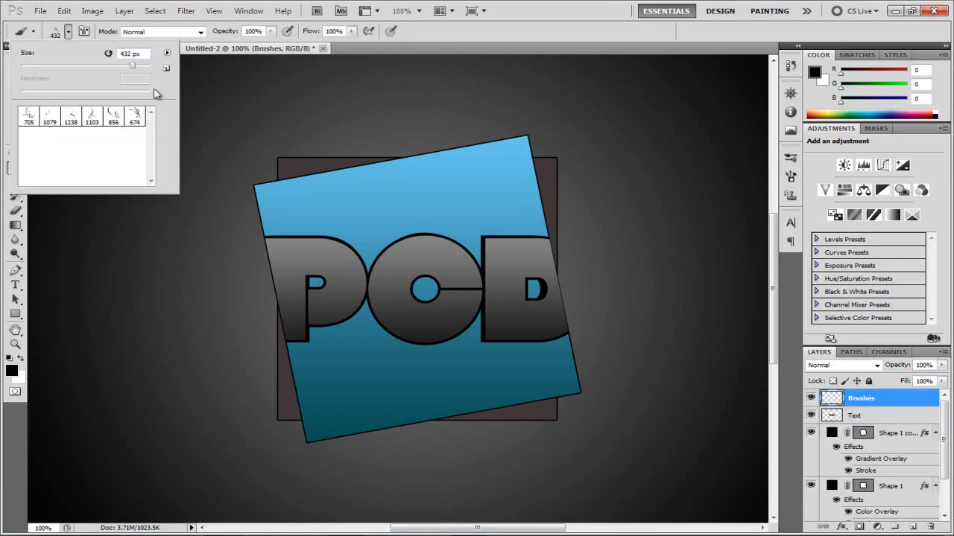
click(167, 53)
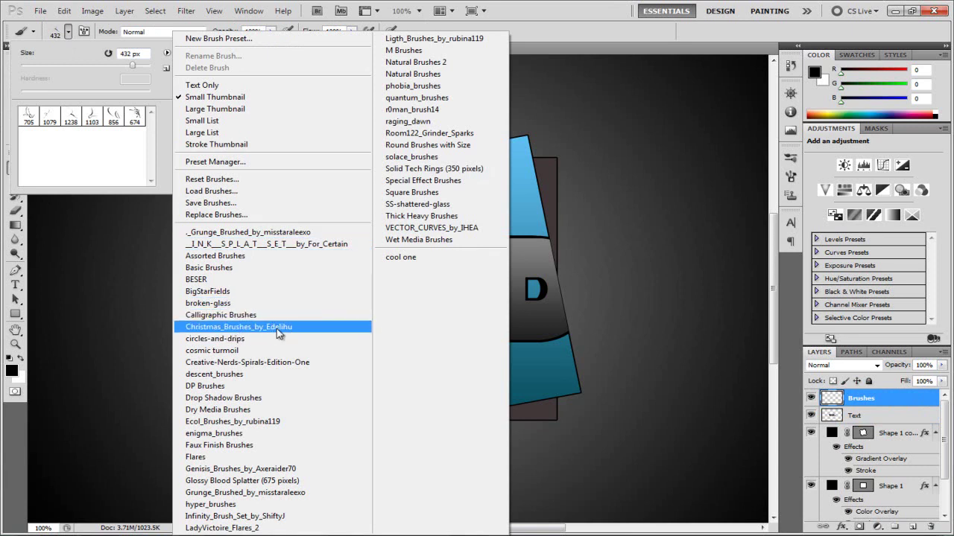
click(193, 328)
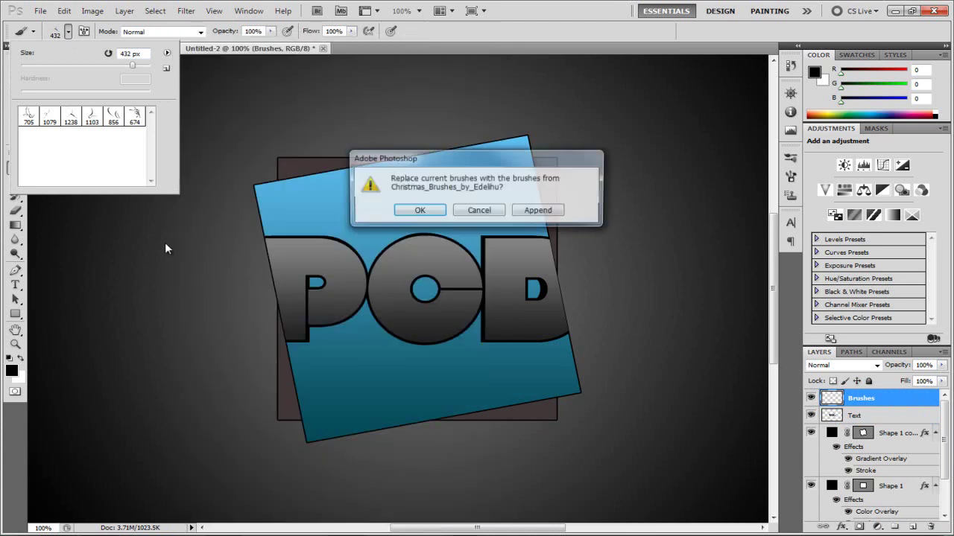
click(423, 216)
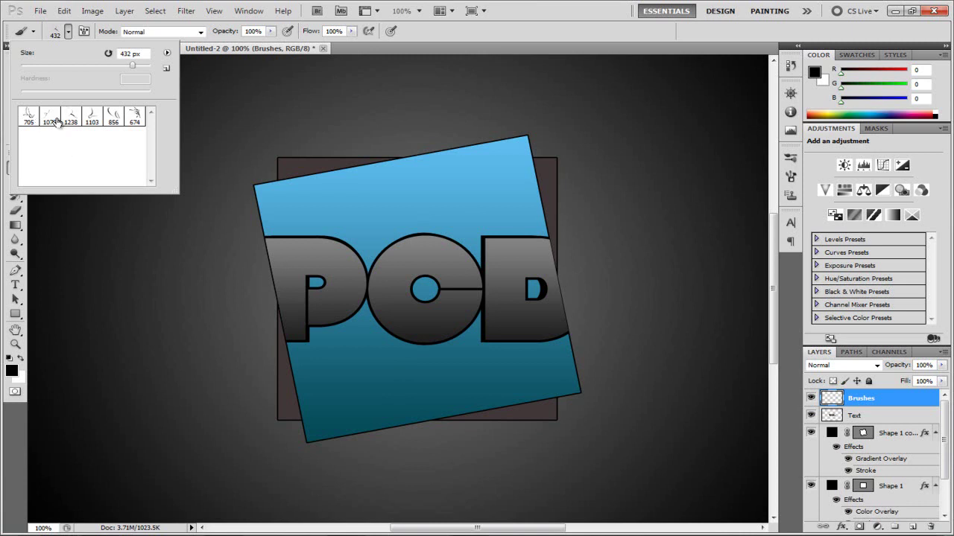
Stamp the 856 px curved-strands brush at 360 px once in black over the lower-right part of the blue square.
click(27, 117)
click(91, 119)
click(112, 119)
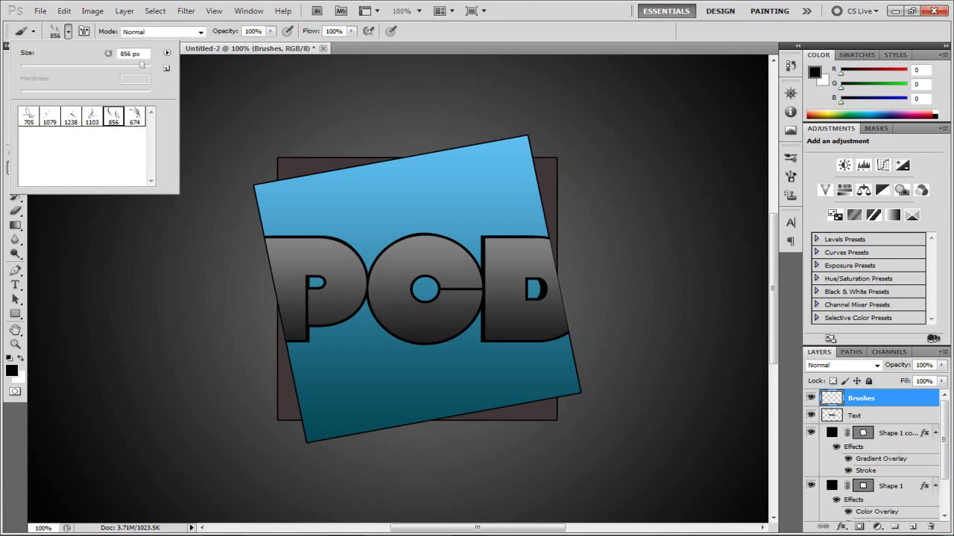
drag(141, 65, 132, 66)
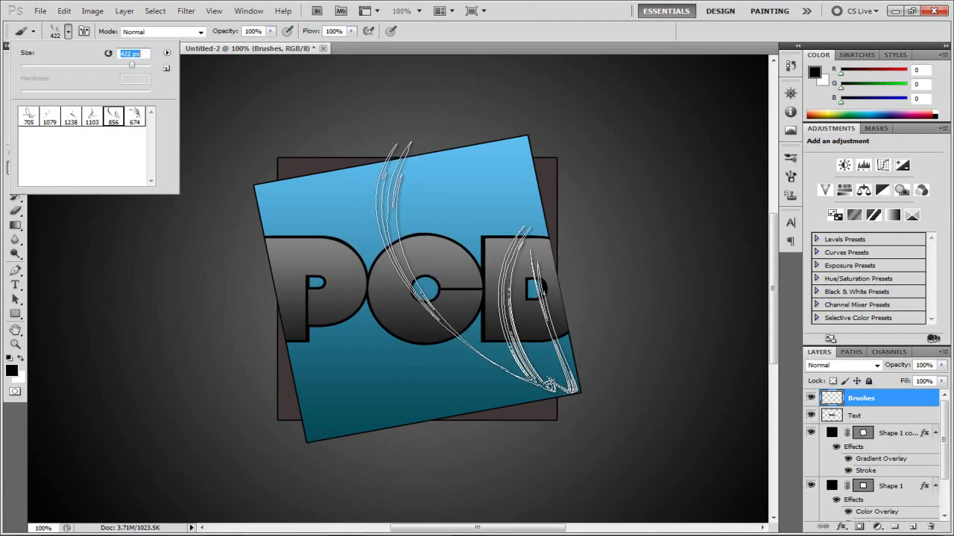
drag(132, 65, 129, 66)
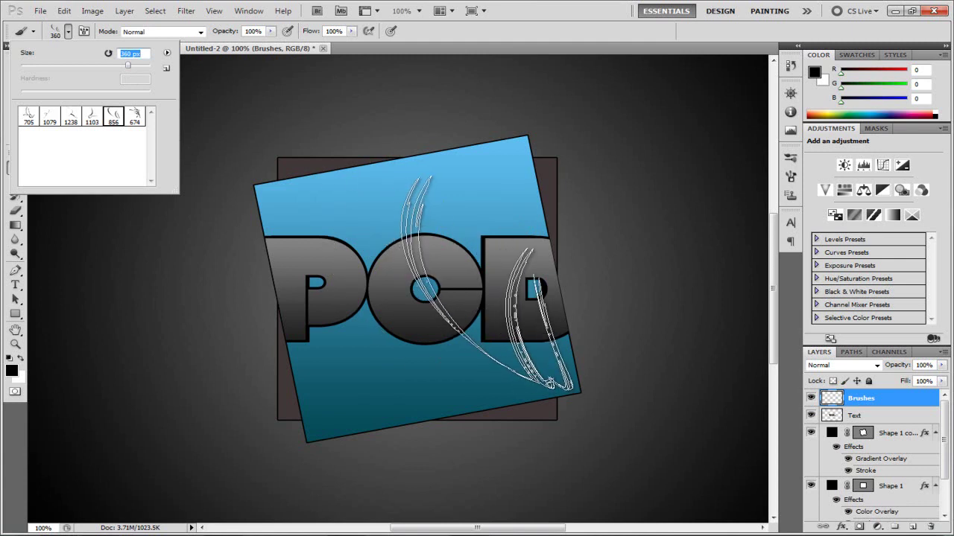
click(488, 283)
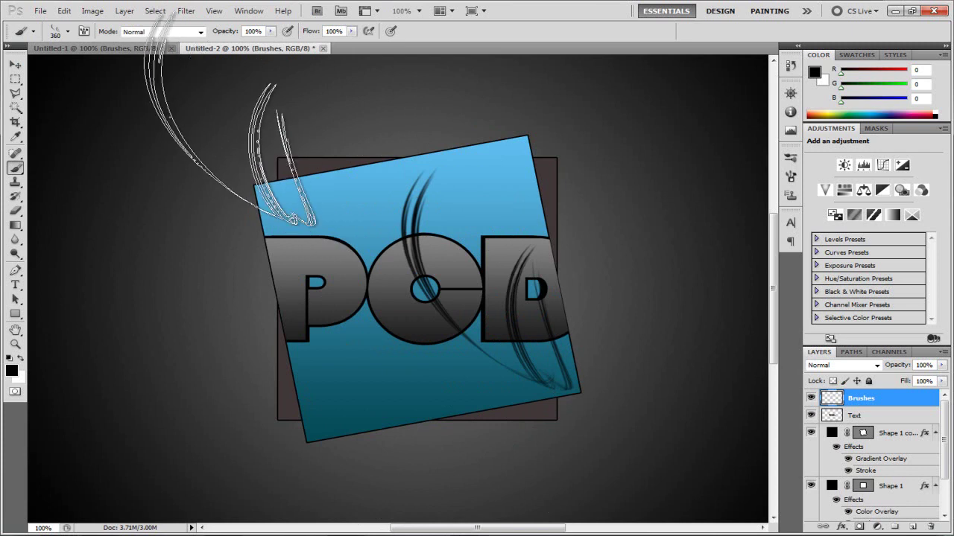
Stamp the 1238 px brush at 360 px once in black over the blue square's bottom-left corner.
click(67, 35)
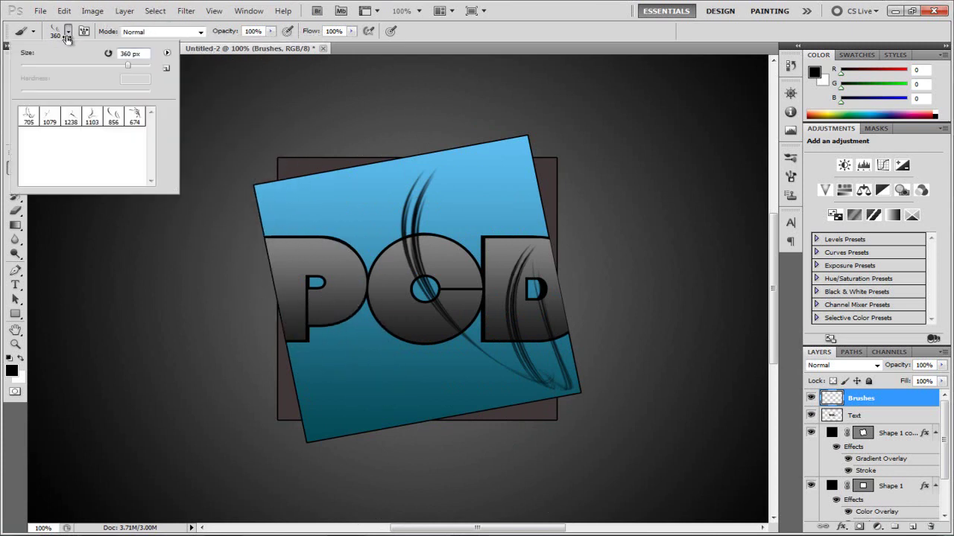
click(49, 115)
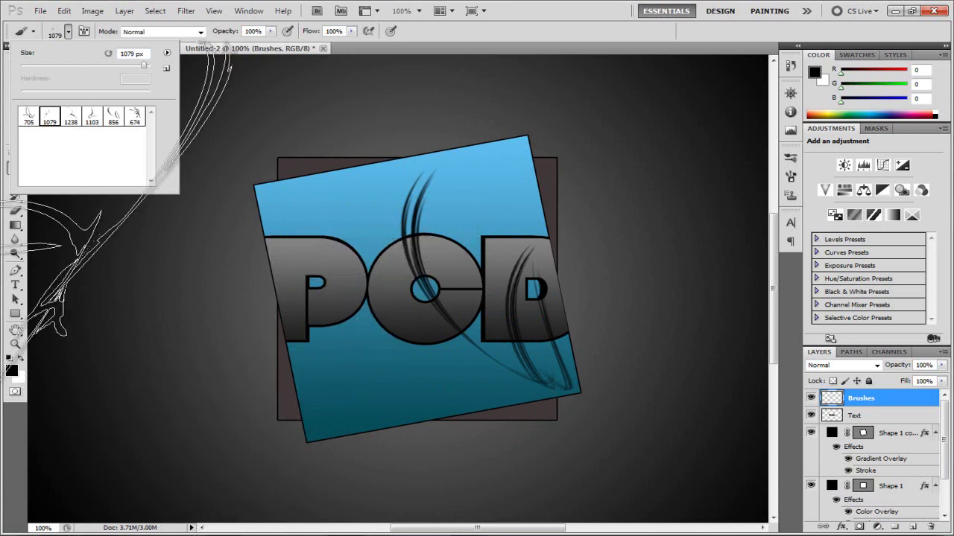
click(71, 116)
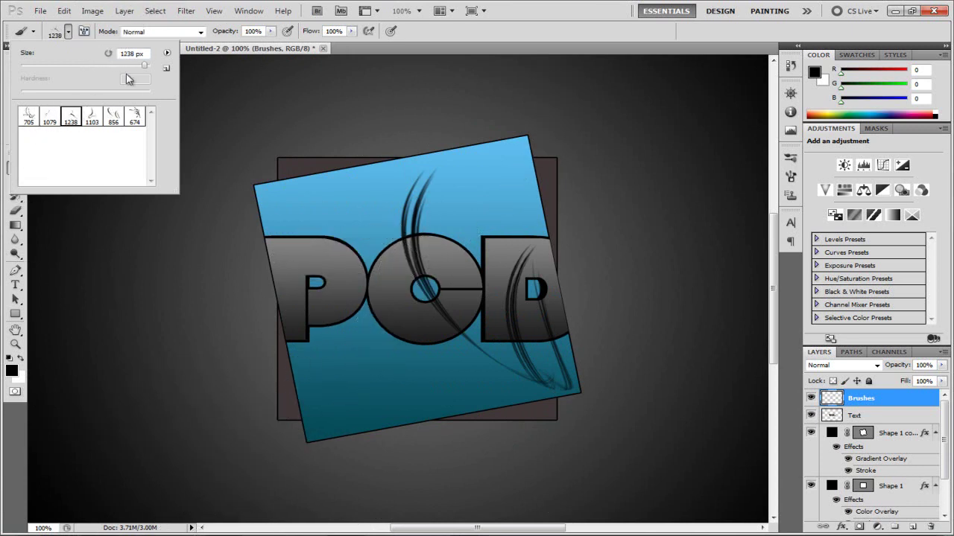
drag(145, 66, 127, 65)
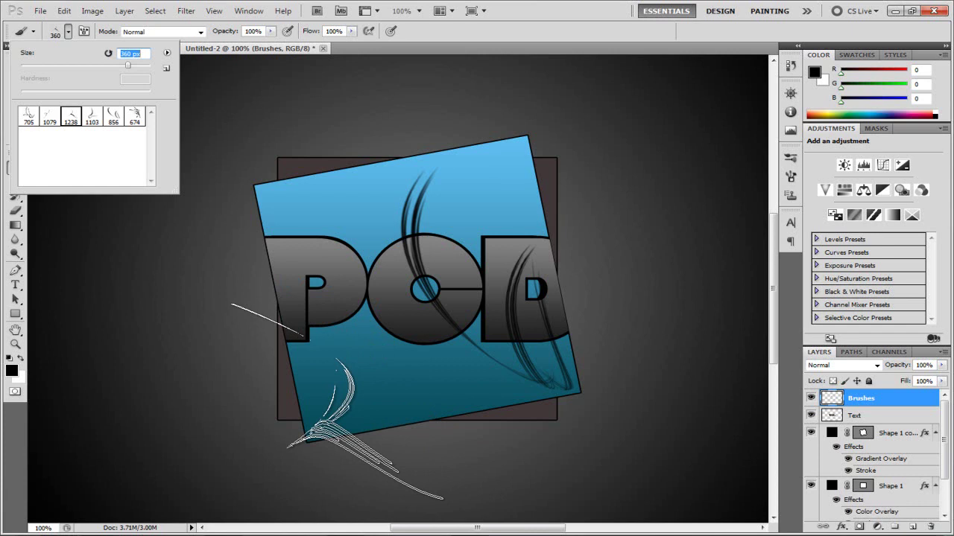
click(338, 400)
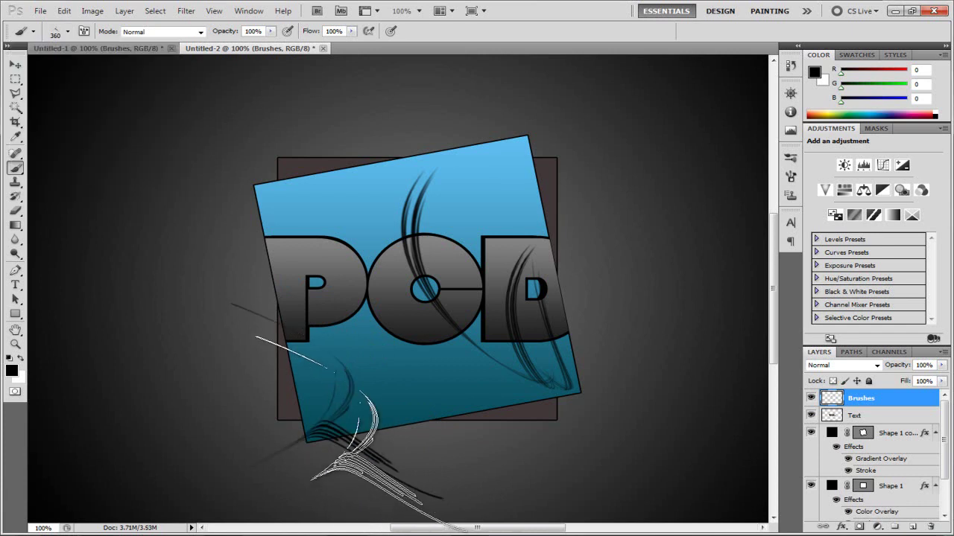
Set the Brushes layer's blend mode to Overlay and move the layer below the Text layer.
click(15, 66)
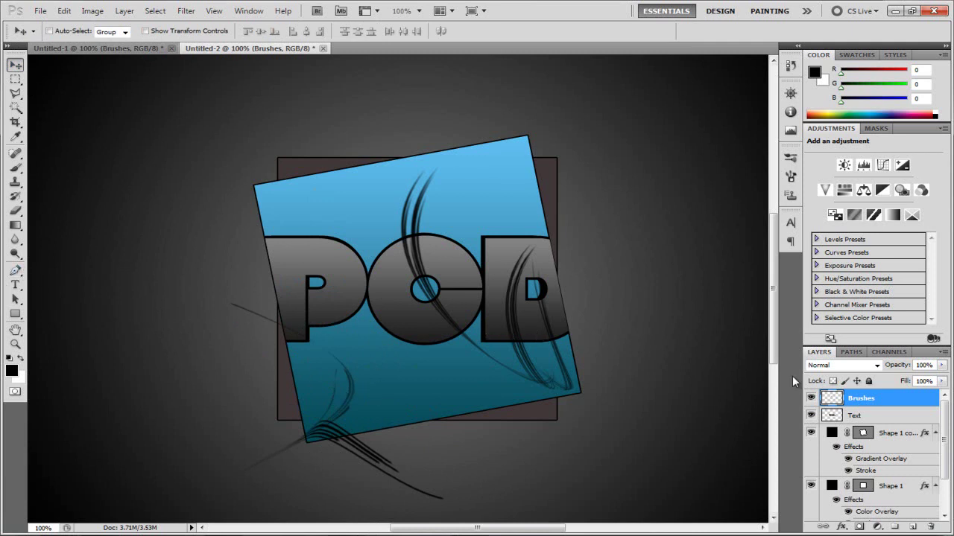
click(876, 366)
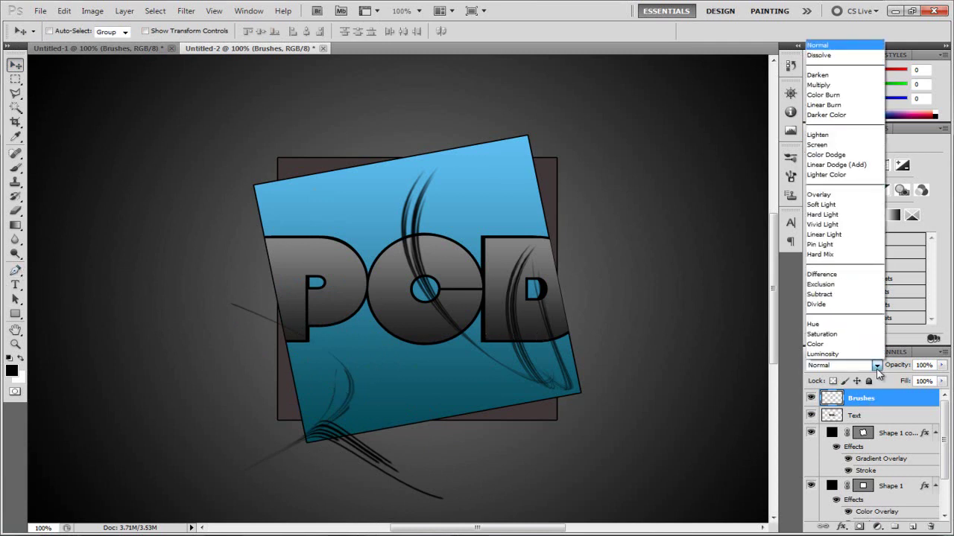
click(877, 366)
click(877, 366)
click(832, 197)
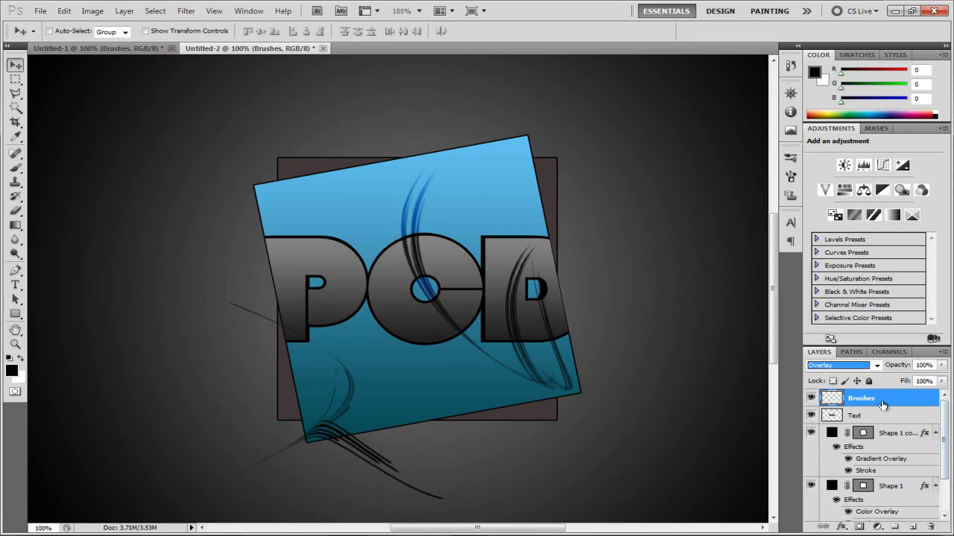
drag(877, 400, 860, 426)
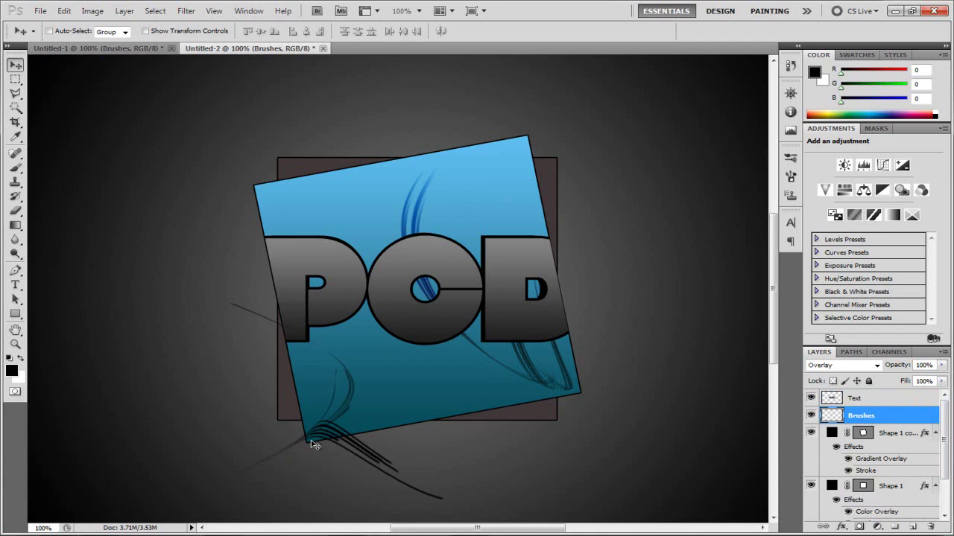
Draw a closed Pen tool path around the brush strands overhanging the blue square's bottom edge near its lower-left corner.
click(406, 10)
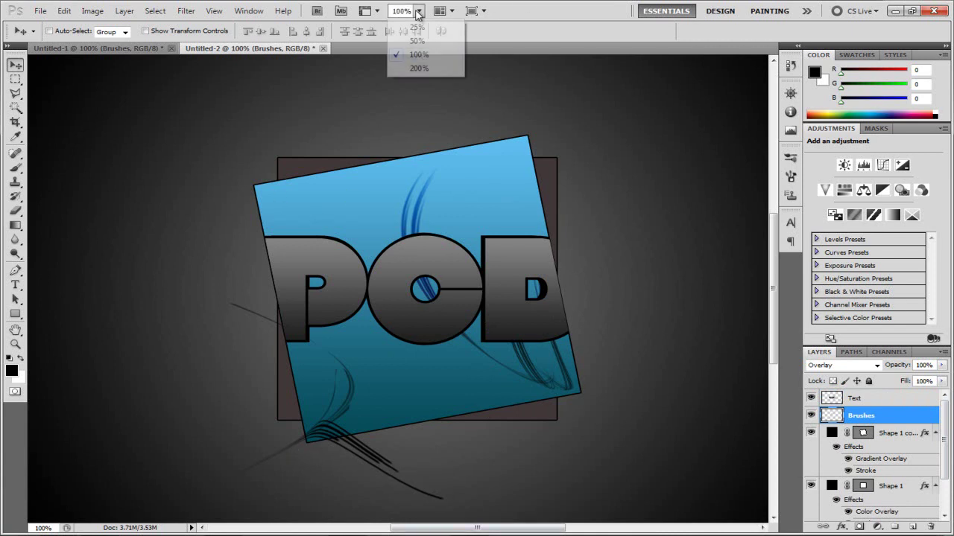
click(419, 68)
scroll(430, 89, down, 5)
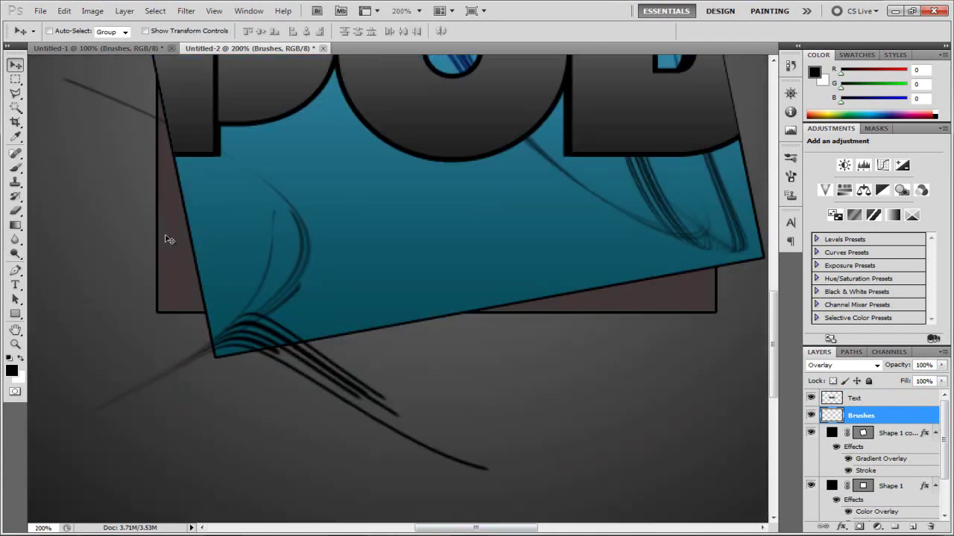
click(14, 270)
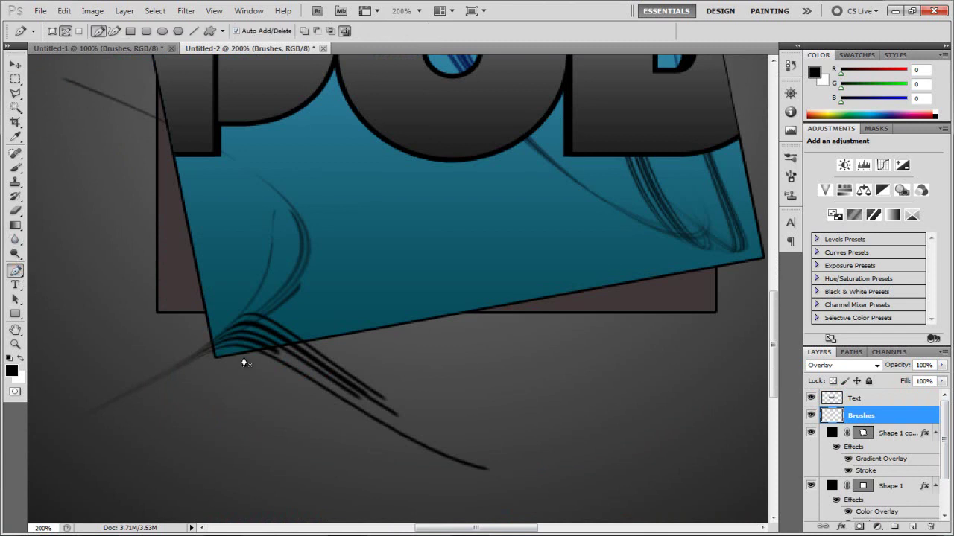
click(315, 340)
click(508, 440)
click(524, 494)
click(415, 495)
click(299, 453)
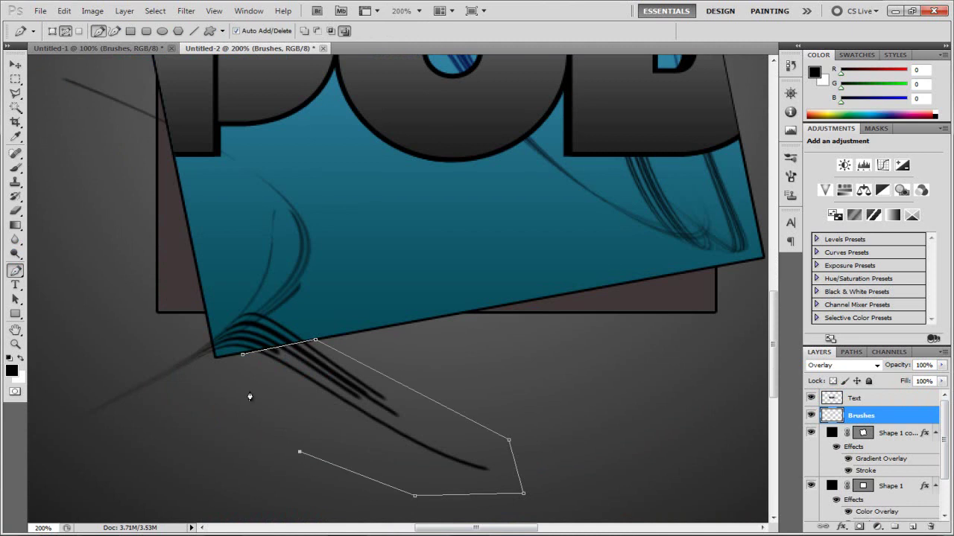
click(243, 356)
Convert the path below the square into a selection with 0 px feather, delete the enclosed strands and deselect.
right_click(320, 413)
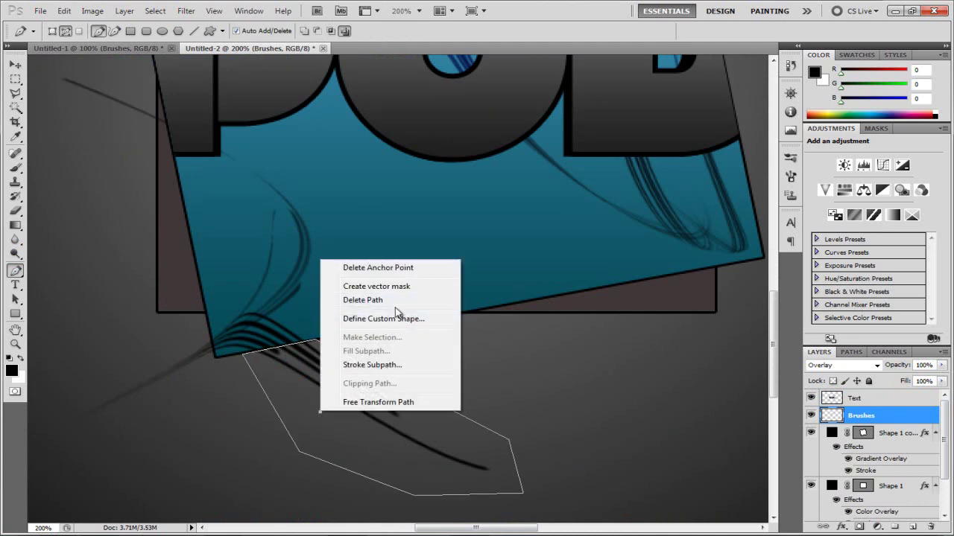
click(391, 322)
right_click(342, 418)
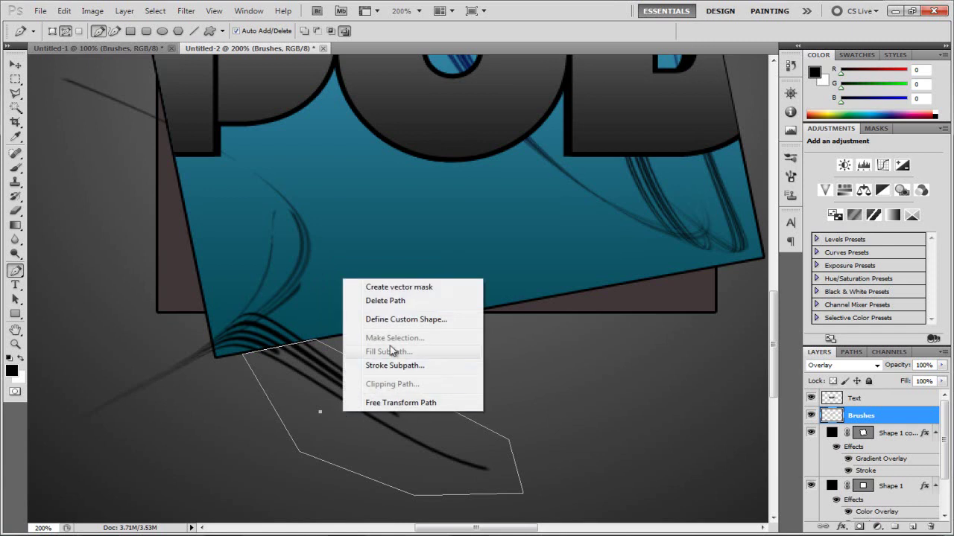
click(277, 406)
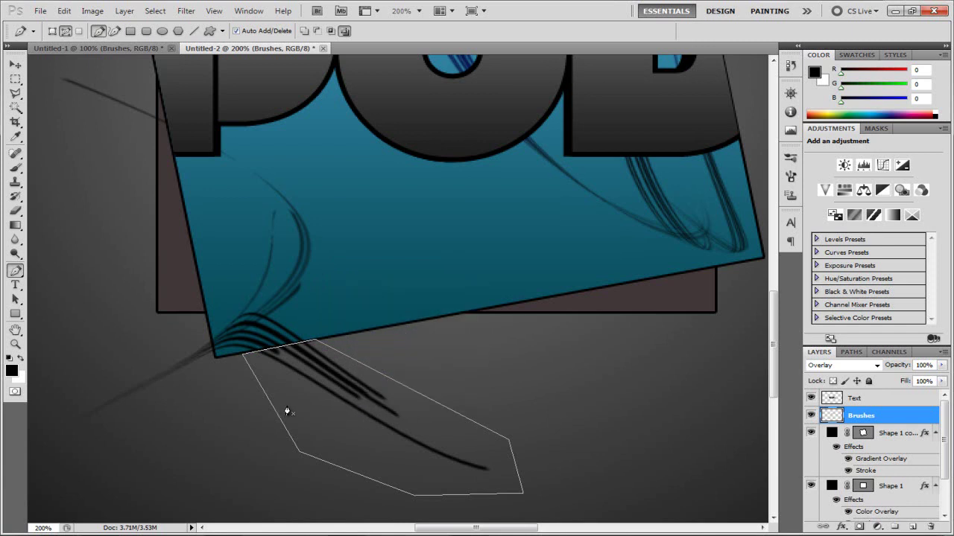
right_click(316, 421)
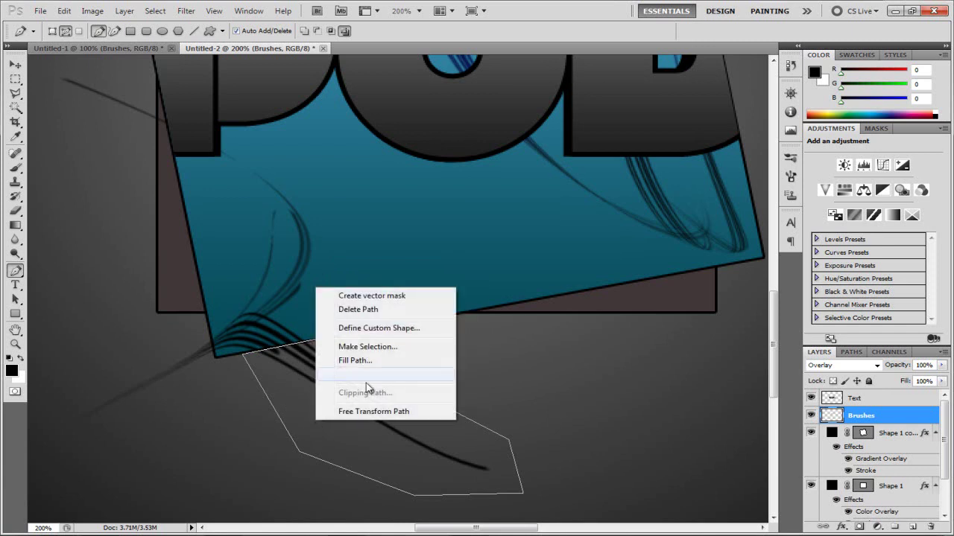
click(367, 346)
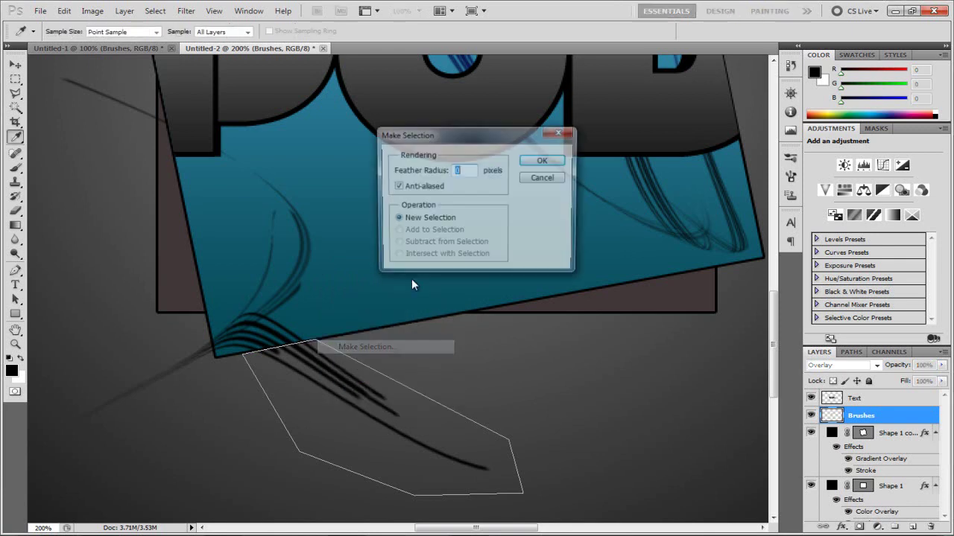
click(544, 161)
key(ctrl+d)
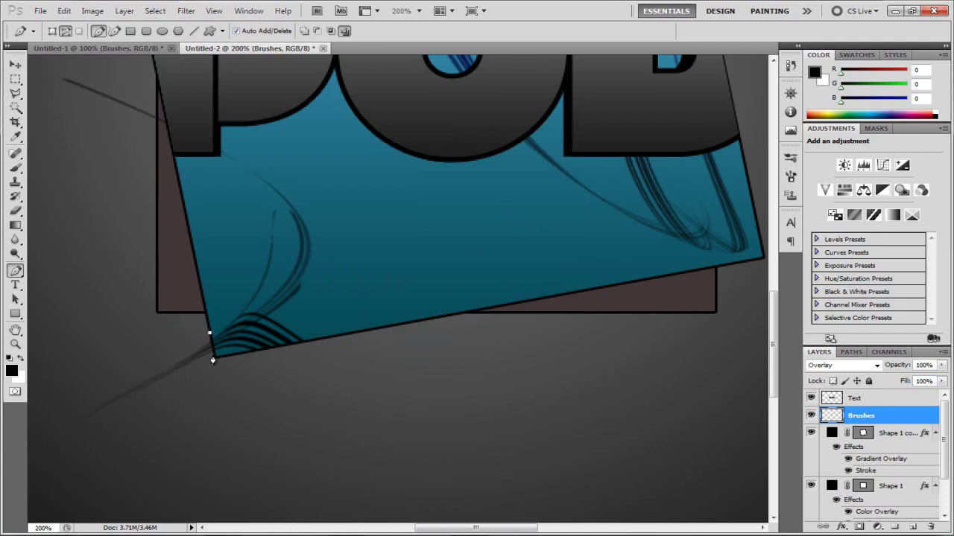
Draw a closed Pen tool path around the faint strand extending outward from the blue square's lower-left corner.
click(214, 356)
click(151, 423)
click(79, 441)
click(56, 408)
click(140, 359)
click(209, 335)
Convert the path at the lower-left corner into a selection with 0 px feather, delete the faint strand and deselect.
right_click(206, 348)
click(254, 401)
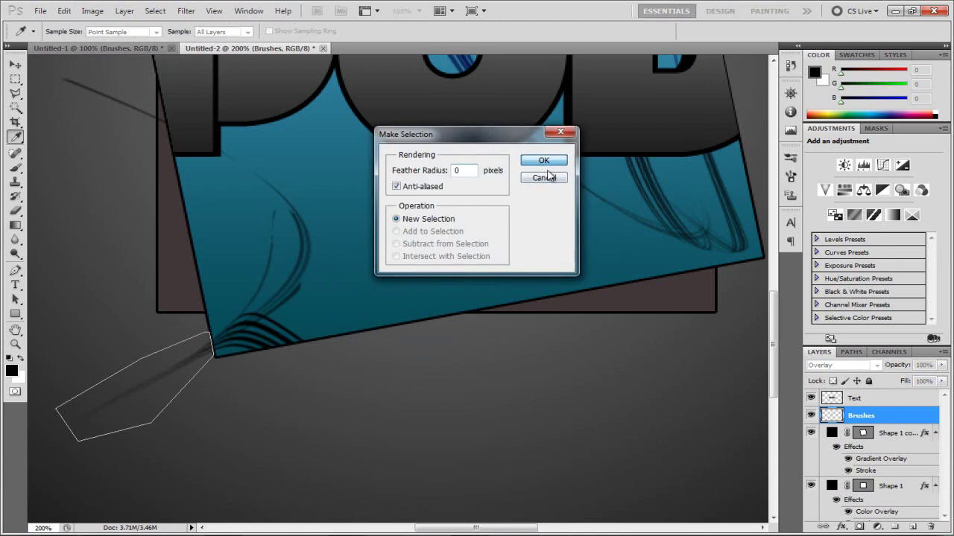
click(555, 163)
key(Delete)
key(ctrl+d)
Draw a closed Pen tool path around the thin strand overhanging the blue square's left edge beside the letter P.
drag(498, 529, 456, 529)
scroll(377, 238, up, 5)
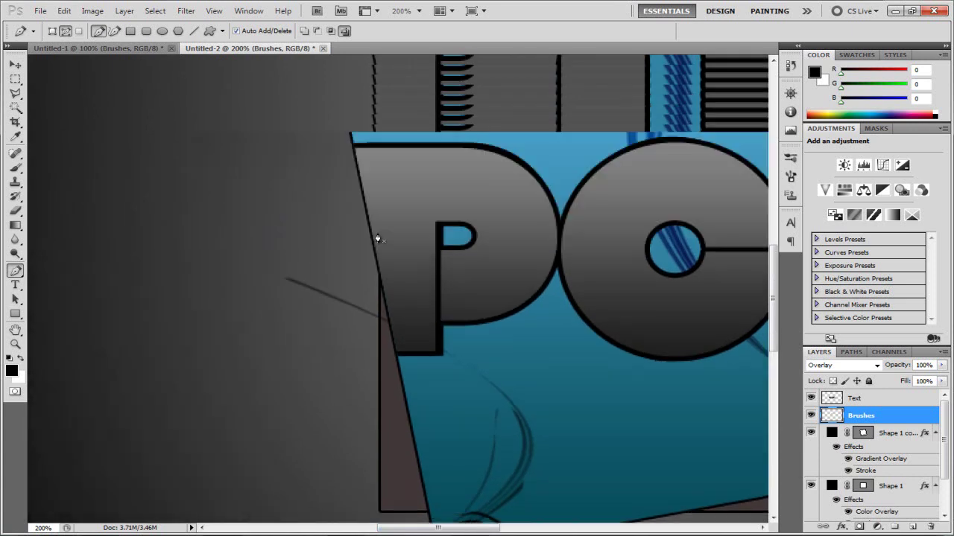
click(391, 333)
click(307, 335)
click(251, 295)
click(244, 271)
click(280, 253)
click(348, 260)
click(382, 283)
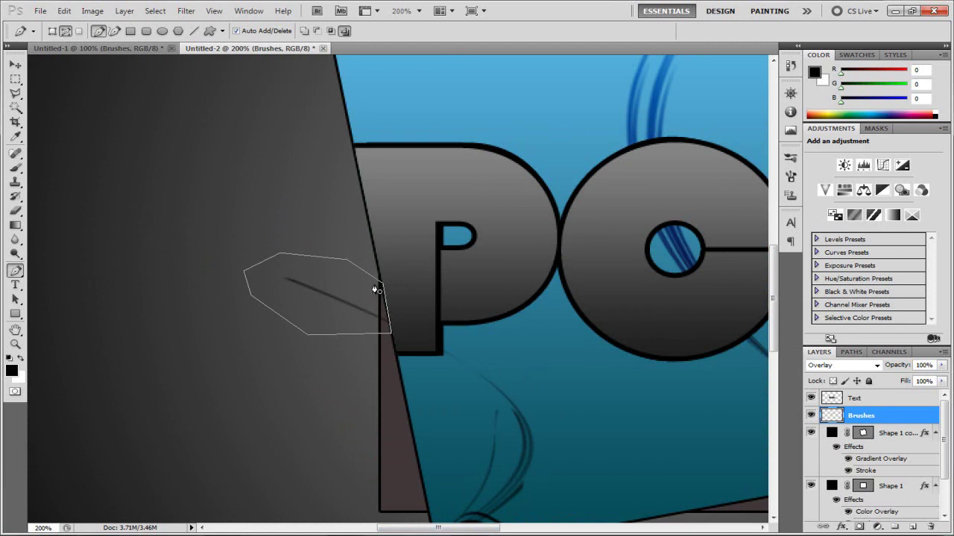
Convert the path beside the letter P into a selection with 0 px feather, delete the thin strand and deselect.
right_click(368, 283)
click(416, 346)
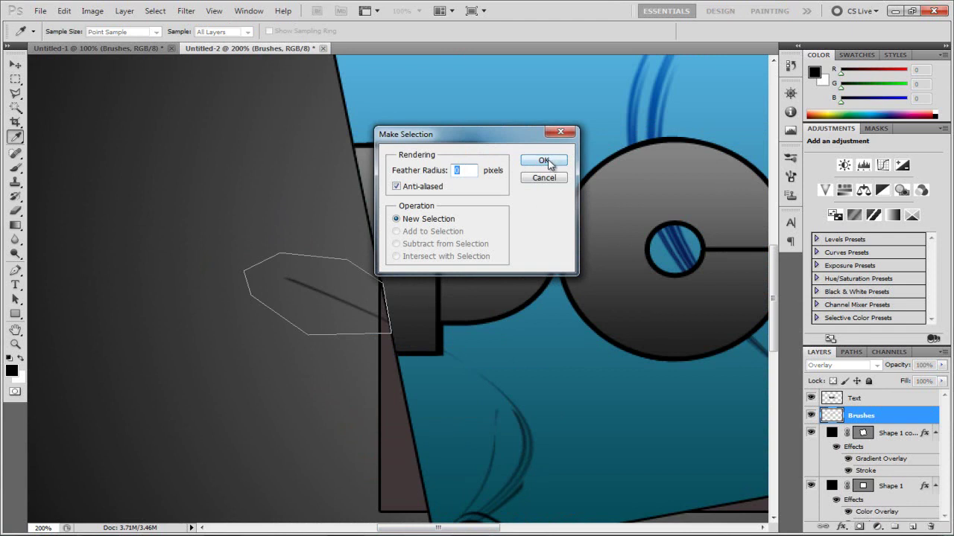
click(544, 162)
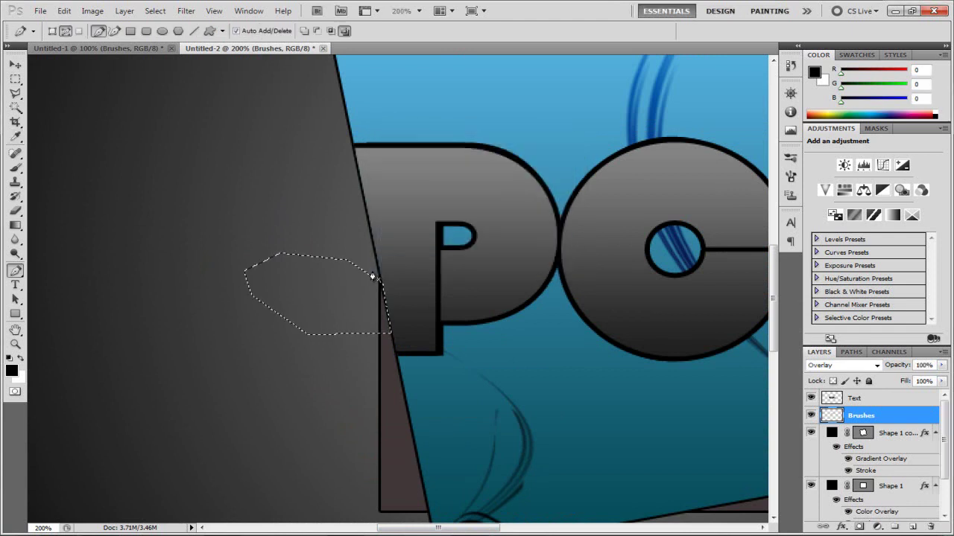
key(ctrl+d)
Switch to the Move tool and view the whole wallpaper at 50% zoom.
click(419, 10)
click(406, 55)
drag(450, 527, 479, 527)
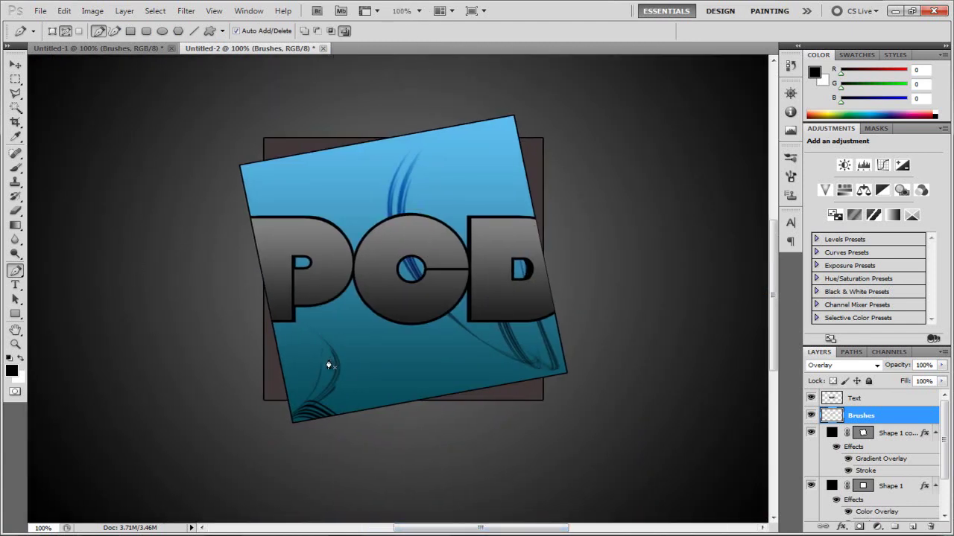
click(15, 65)
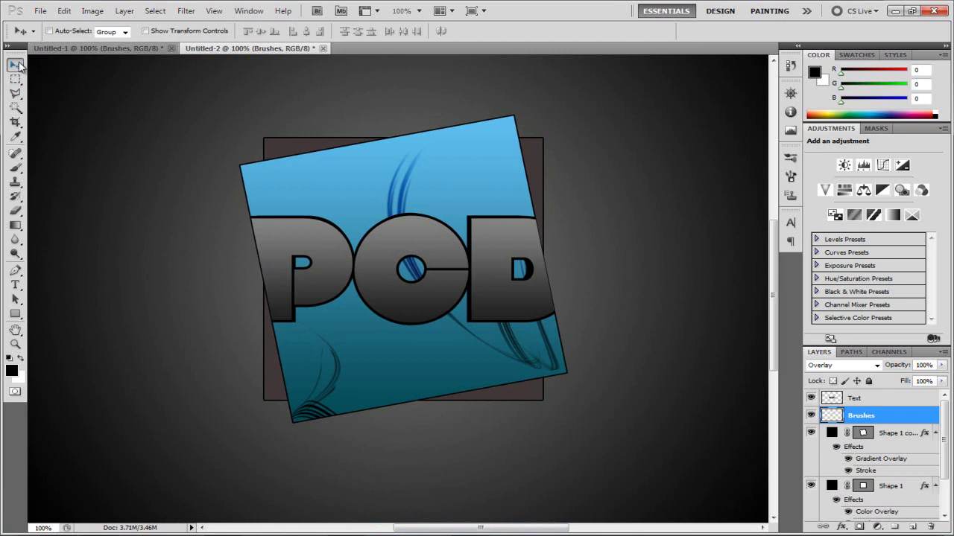
click(418, 10)
click(417, 40)
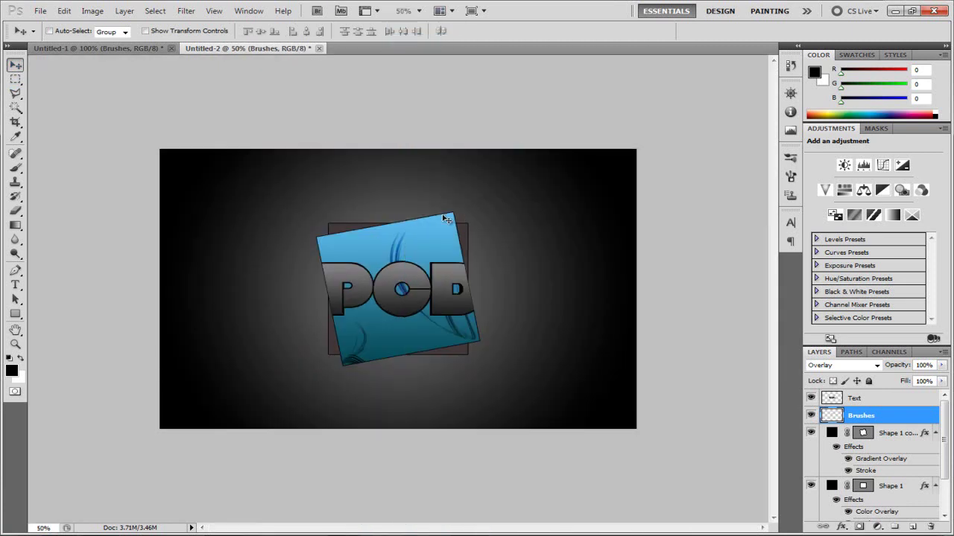